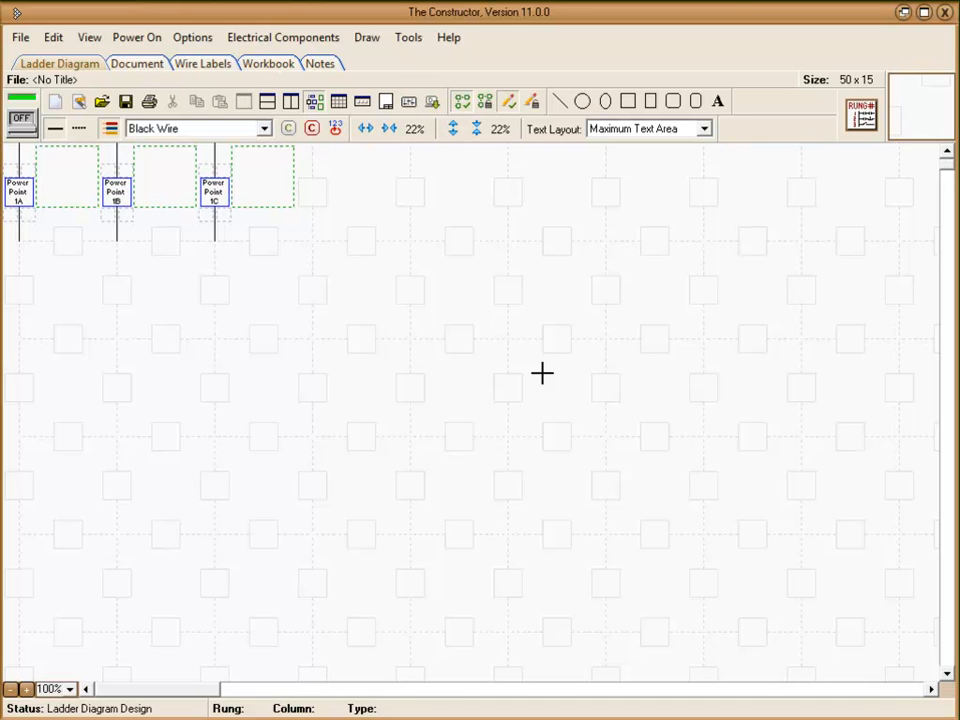
Open the symbol library and search it for "motor"
{"action": "left_click", "coordinate": [862, 115]}
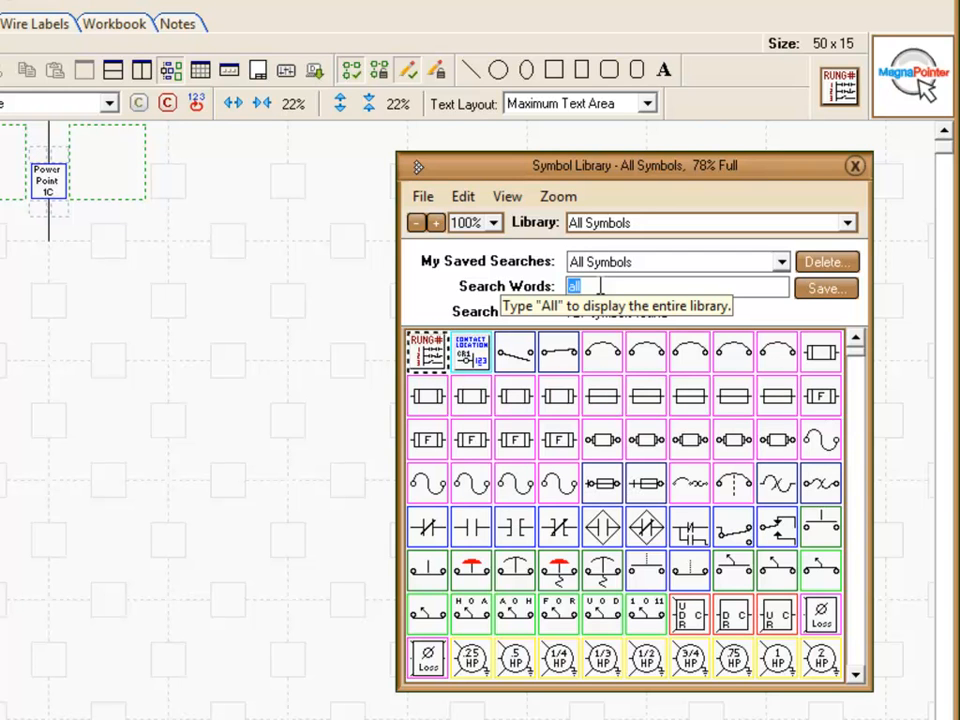
{"action": "type", "text": "motor"}
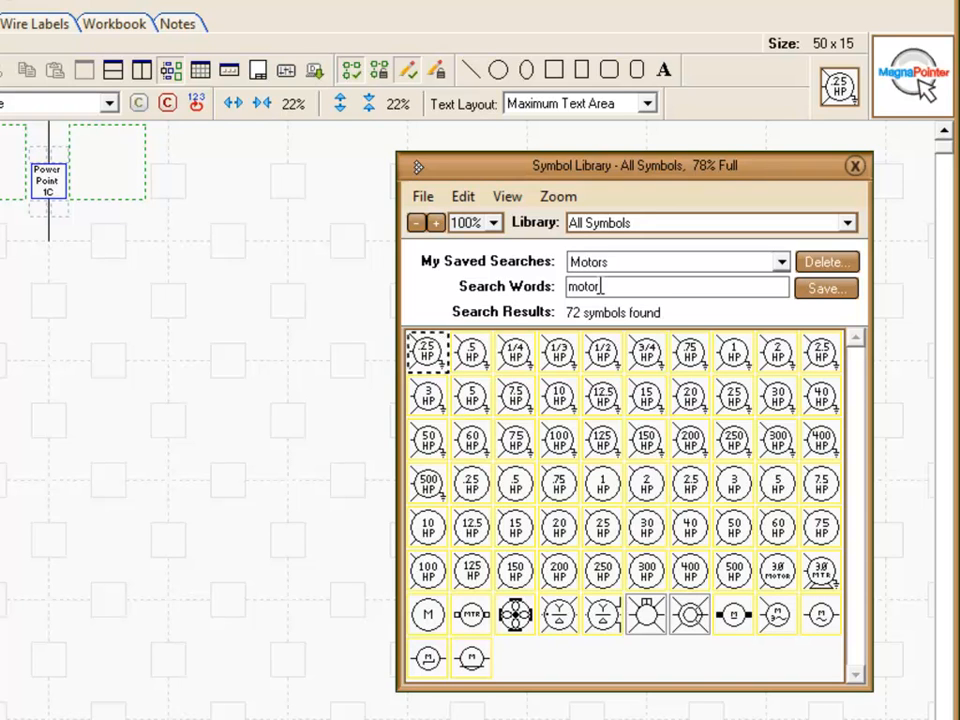
Replace the library search words with "switch iec" to narrow the symbols to IEC switches
{"action": "key", "text": "BackSpace"}
{"action": "key", "text": "BackSpace"}
{"action": "key", "text": "BackSpace"}
{"action": "key", "text": "BackSpace"}
{"action": "key", "text": "BackSpace"}
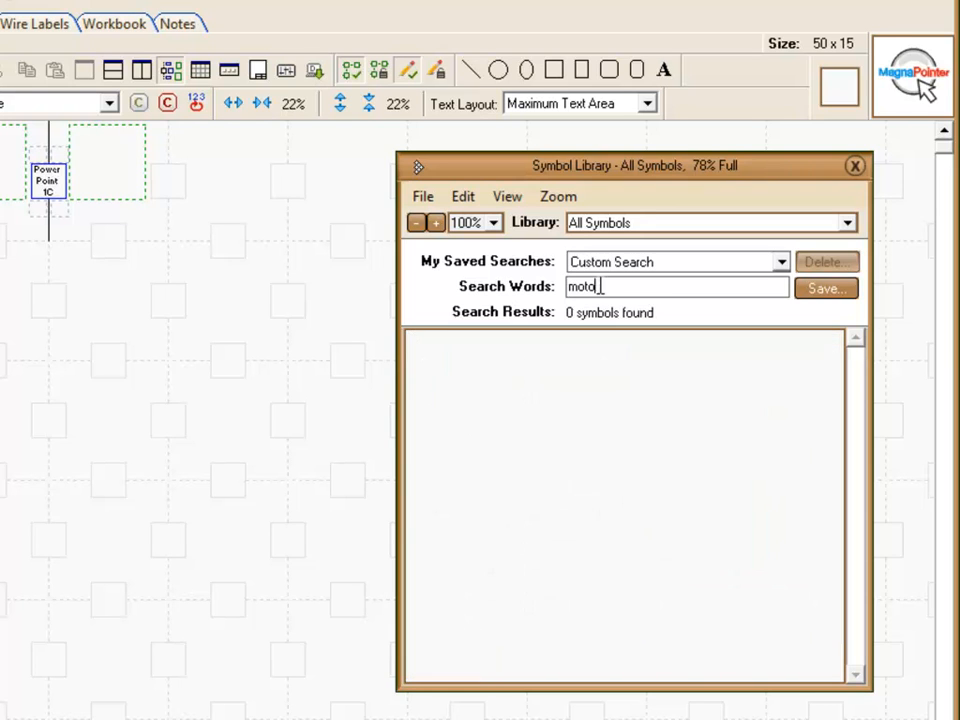
{"action": "type", "text": "switch"}
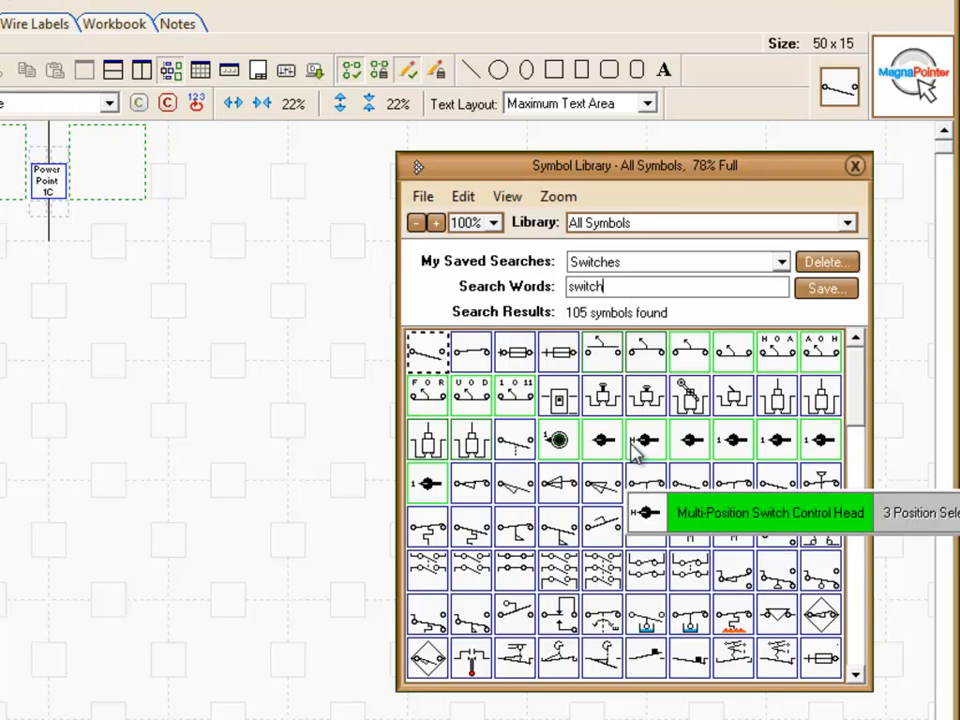
{"action": "type", "text": "ie"}
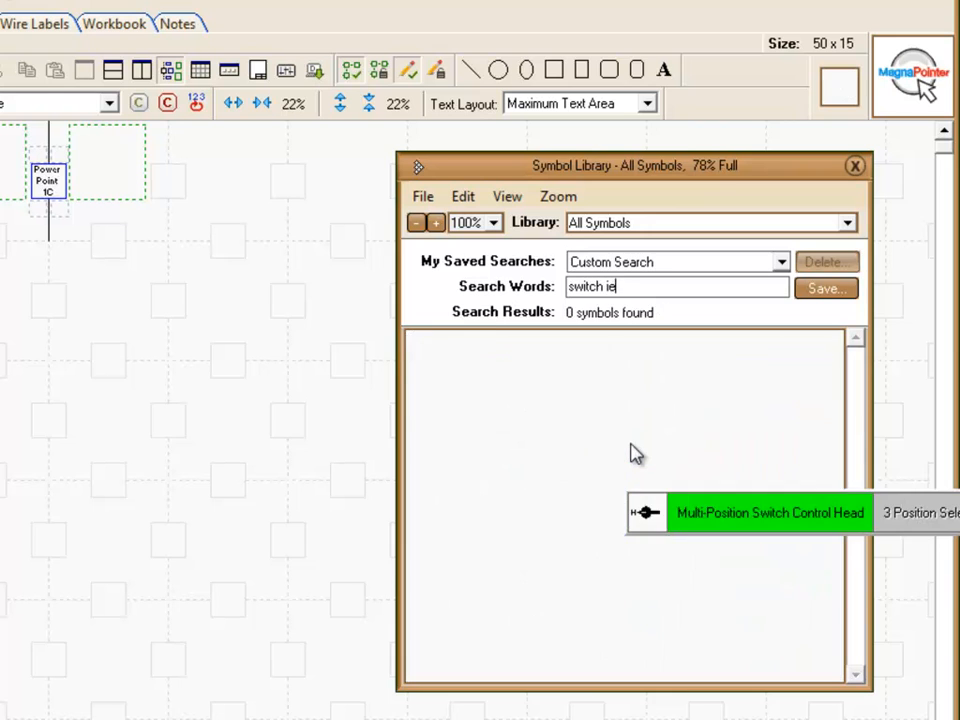
{"action": "type", "text": "c"}
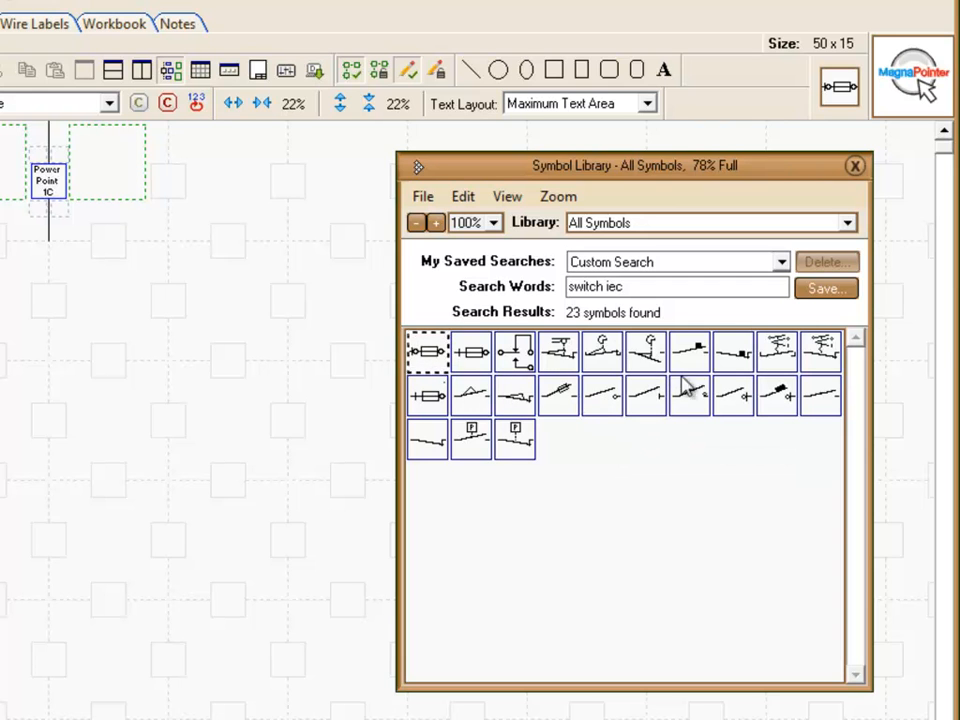
Save the current symbol search under the name "IEC Switches"
{"action": "left_click", "coordinate": [843, 296]}
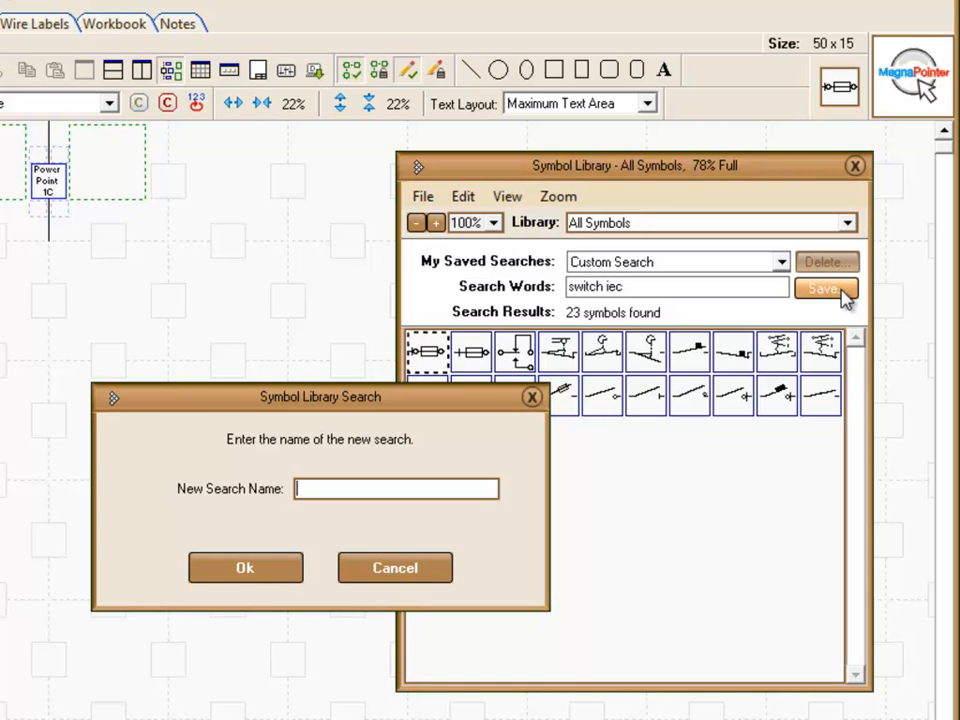
{"action": "type", "text": "IEC S"}
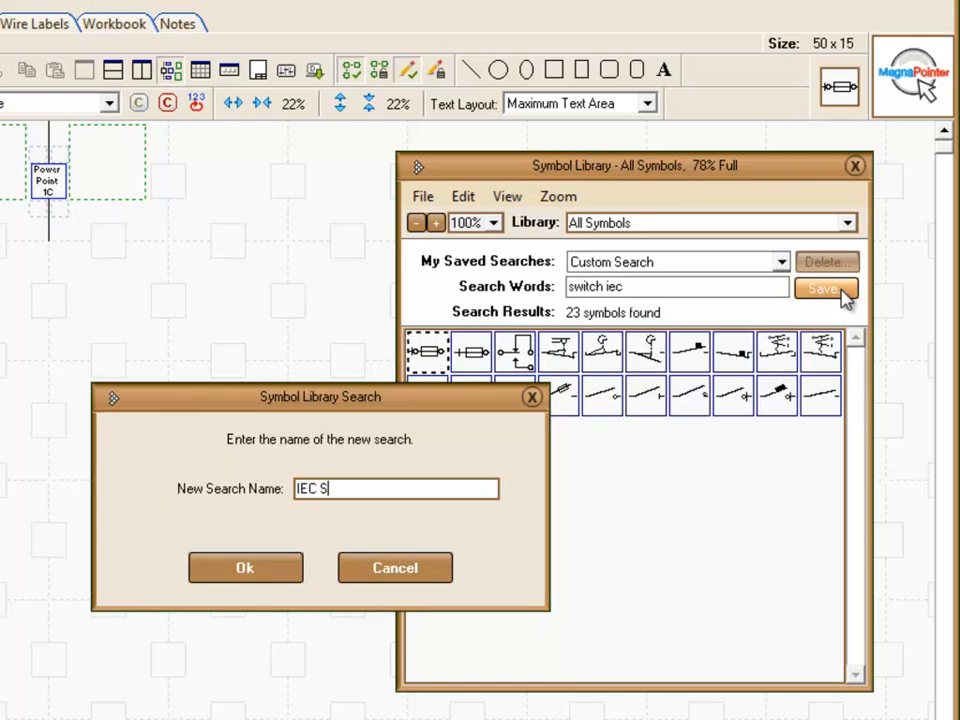
{"action": "type", "text": "witches"}
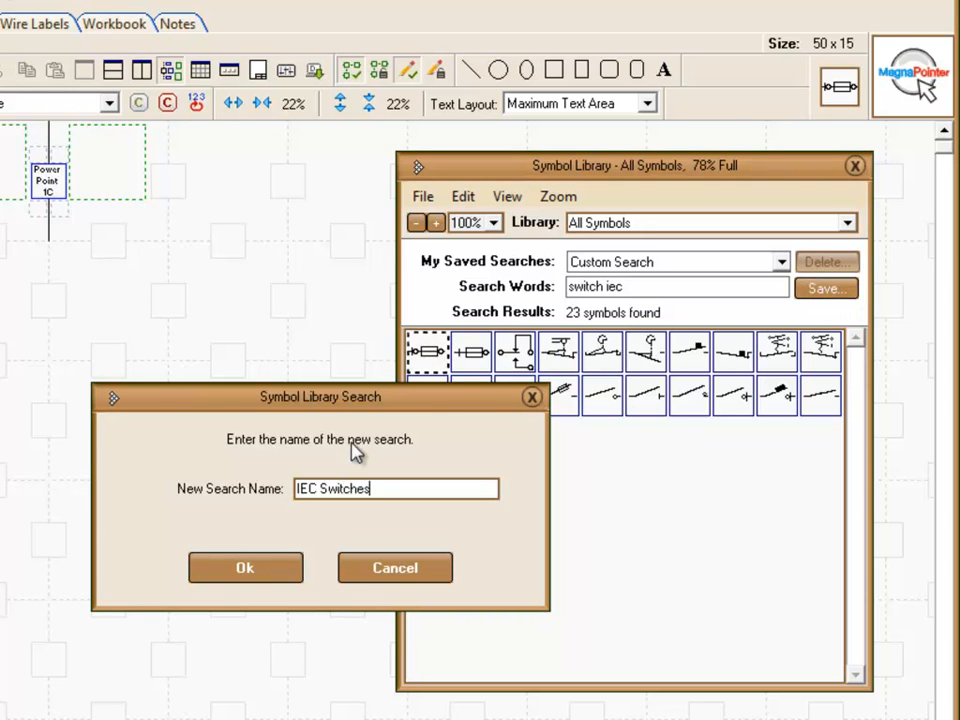
{"action": "left_click", "coordinate": [255, 568]}
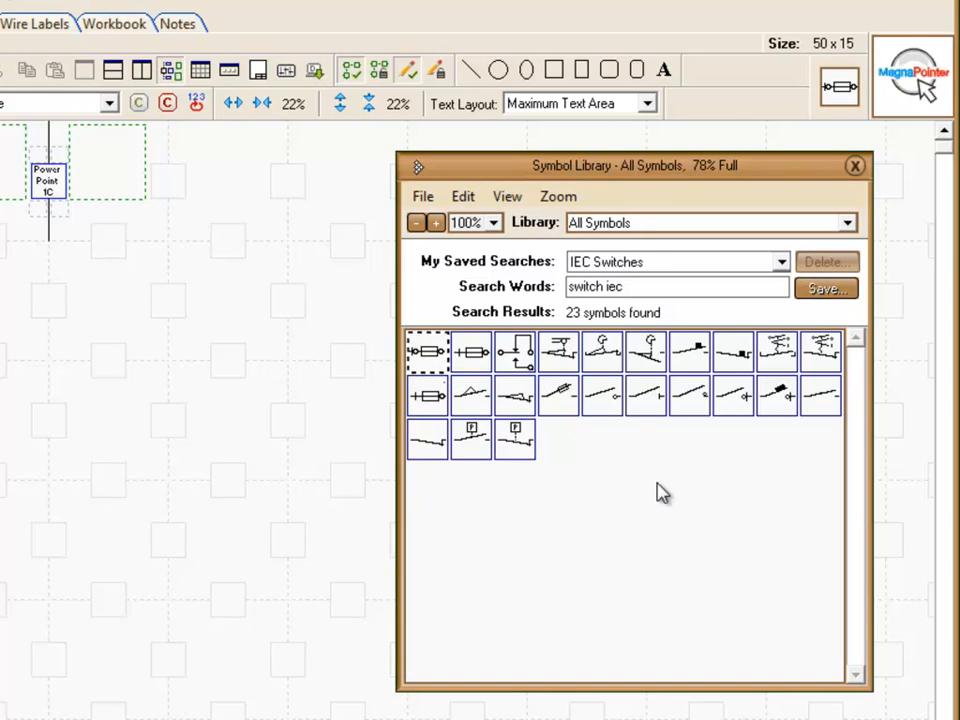
Load the saved search Relays, and return to the saved search IEC Switches
{"action": "left_click", "coordinate": [783, 263]}
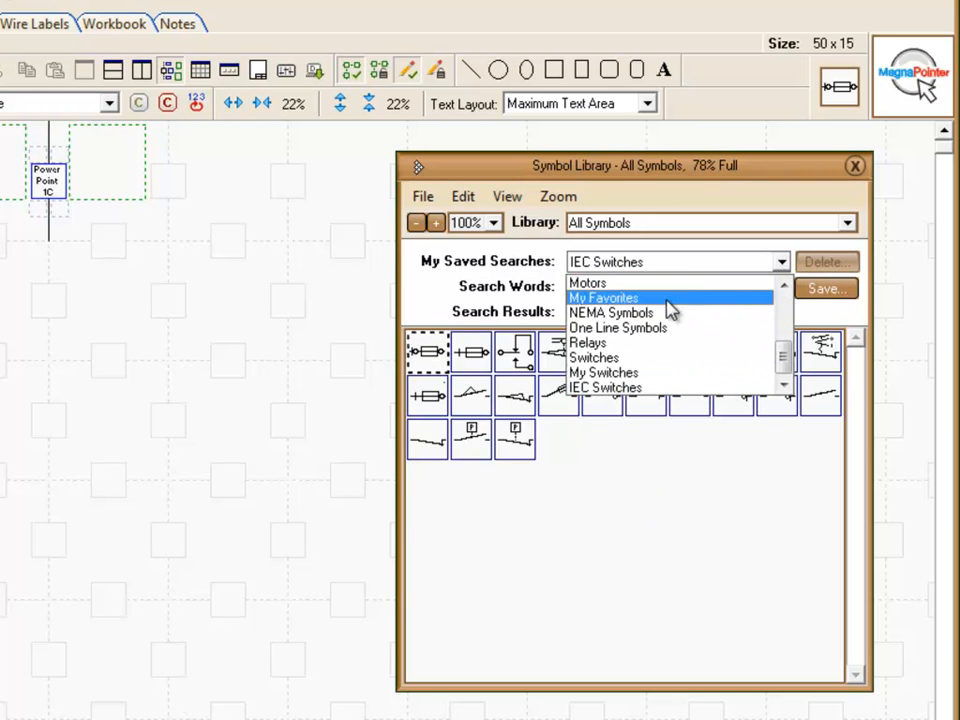
{"action": "left_click", "coordinate": [610, 343]}
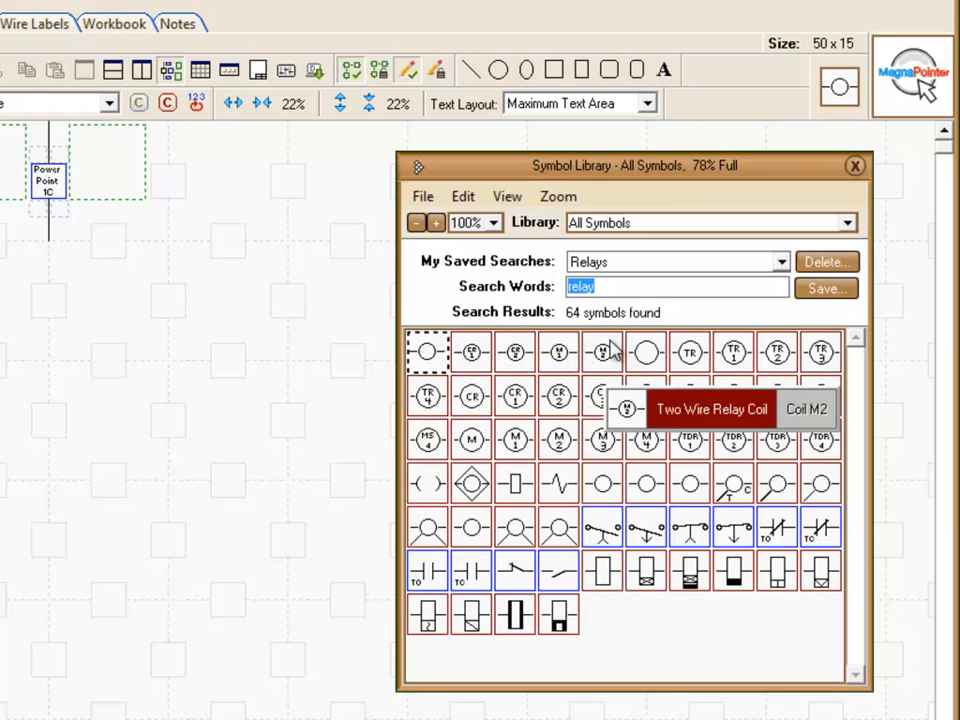
{"action": "left_click", "coordinate": [782, 264]}
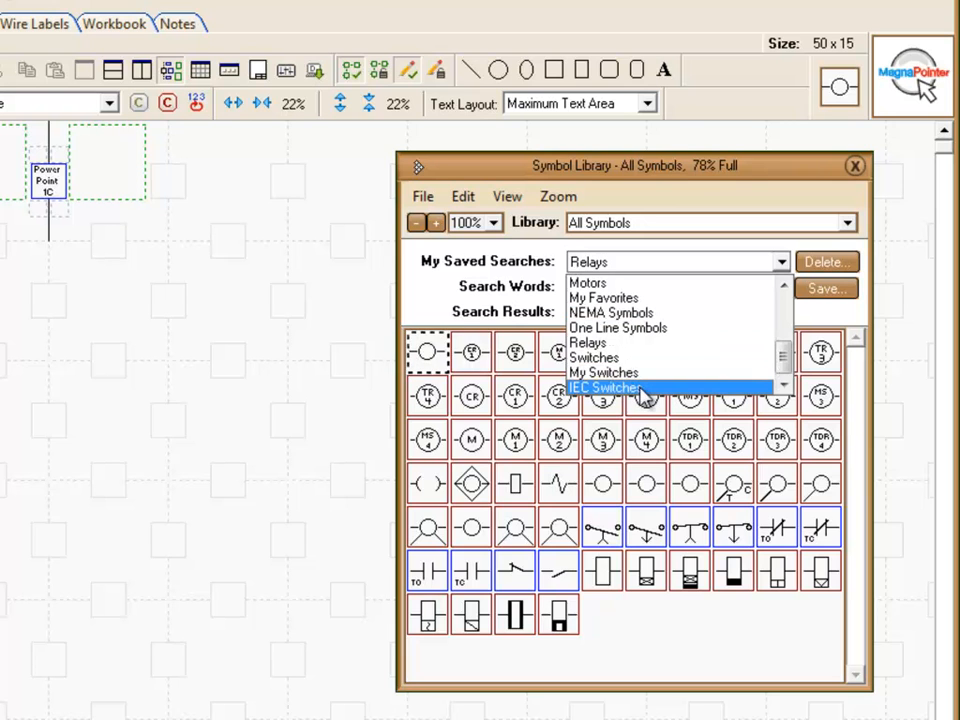
{"action": "left_click", "coordinate": [640, 388]}
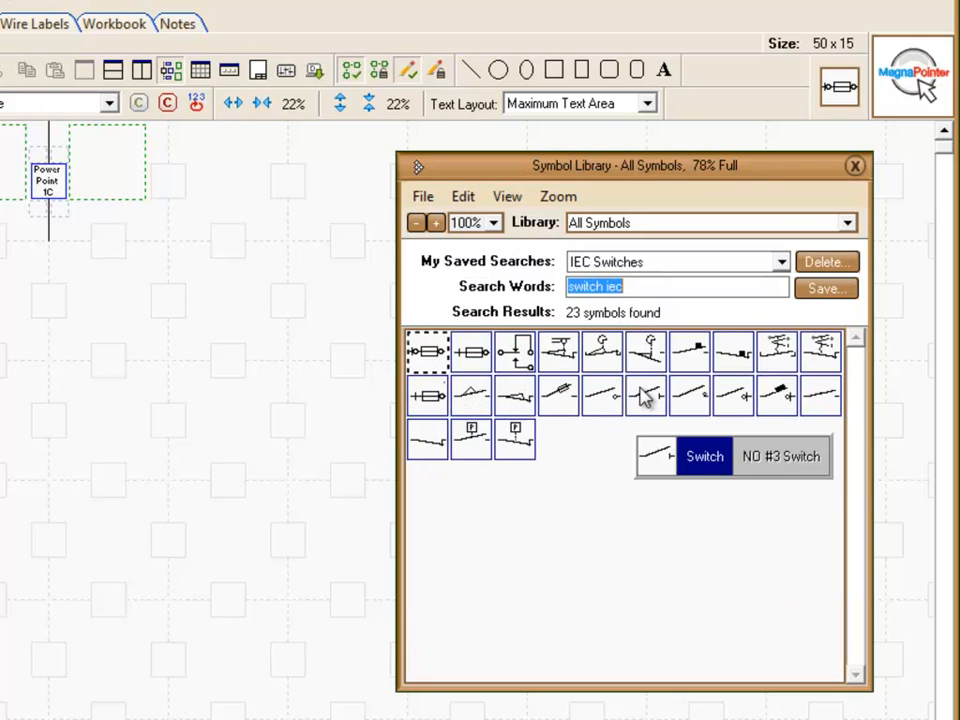
{"action": "left_click", "coordinate": [563, 511]}
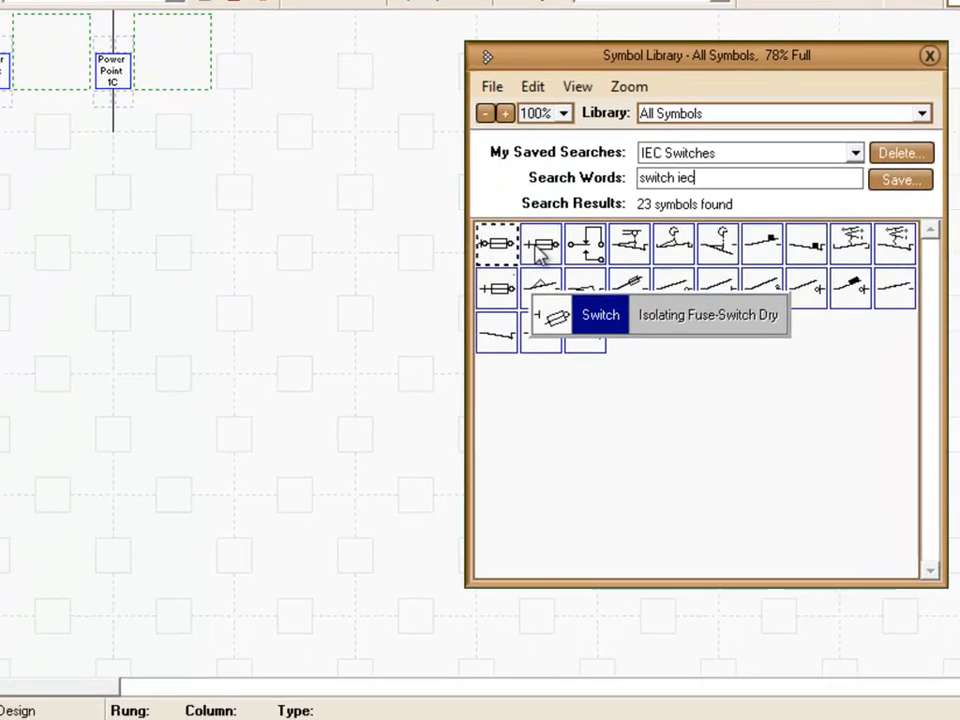
Examine the search tags in the properties of the Isolating Fuse-Switch Dry symbol, and close the symbol editor
{"action": "double_click", "coordinate": [482, 340]}
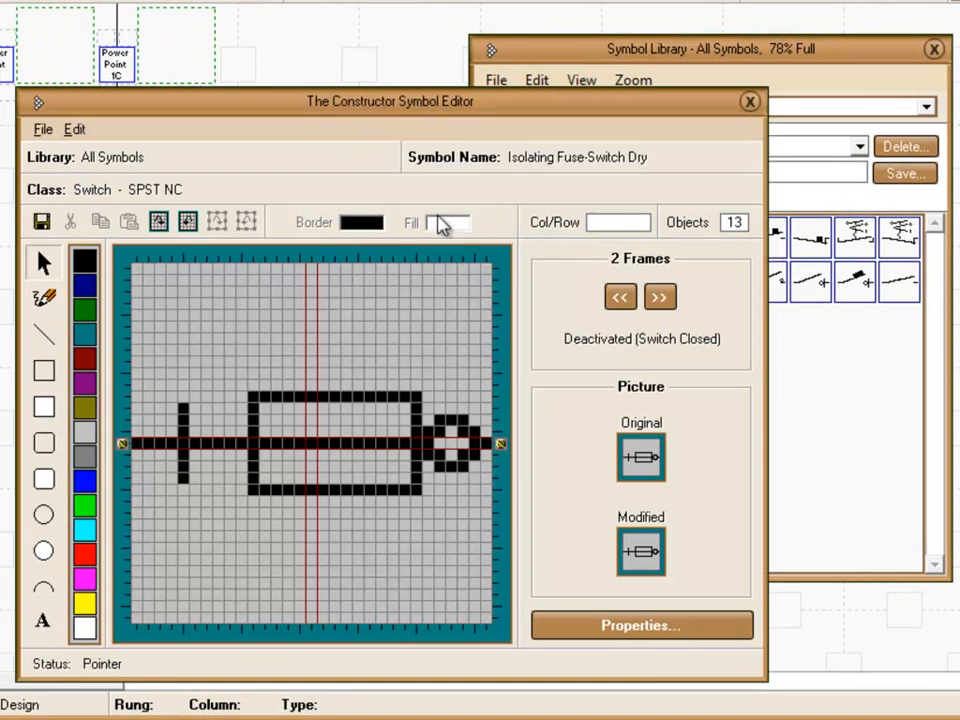
{"action": "left_click", "coordinate": [583, 630]}
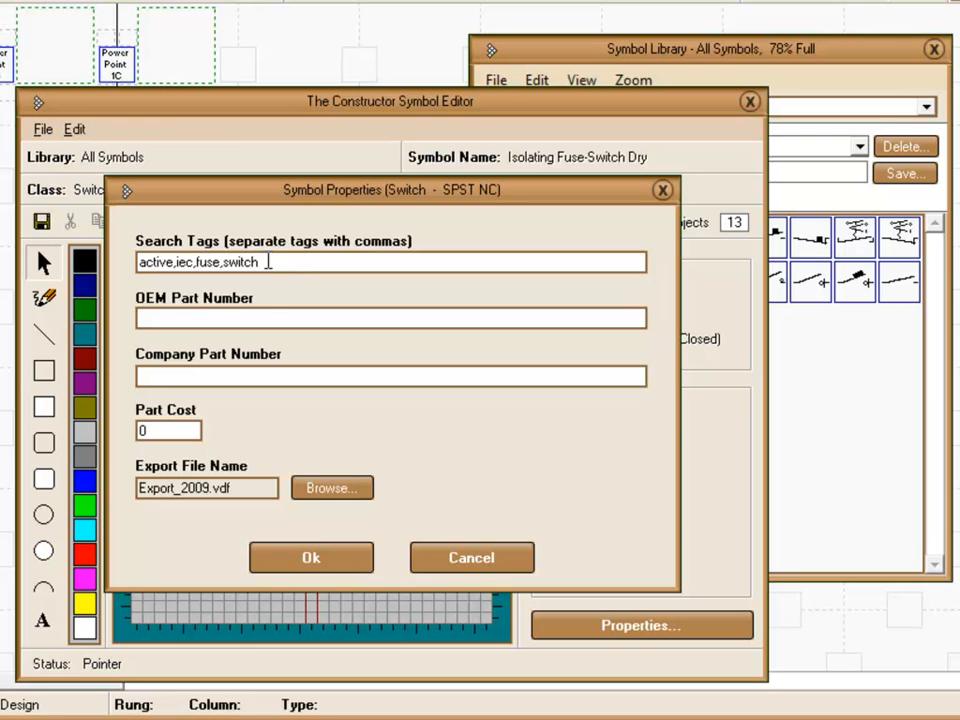
{"action": "left_click", "coordinate": [324, 566]}
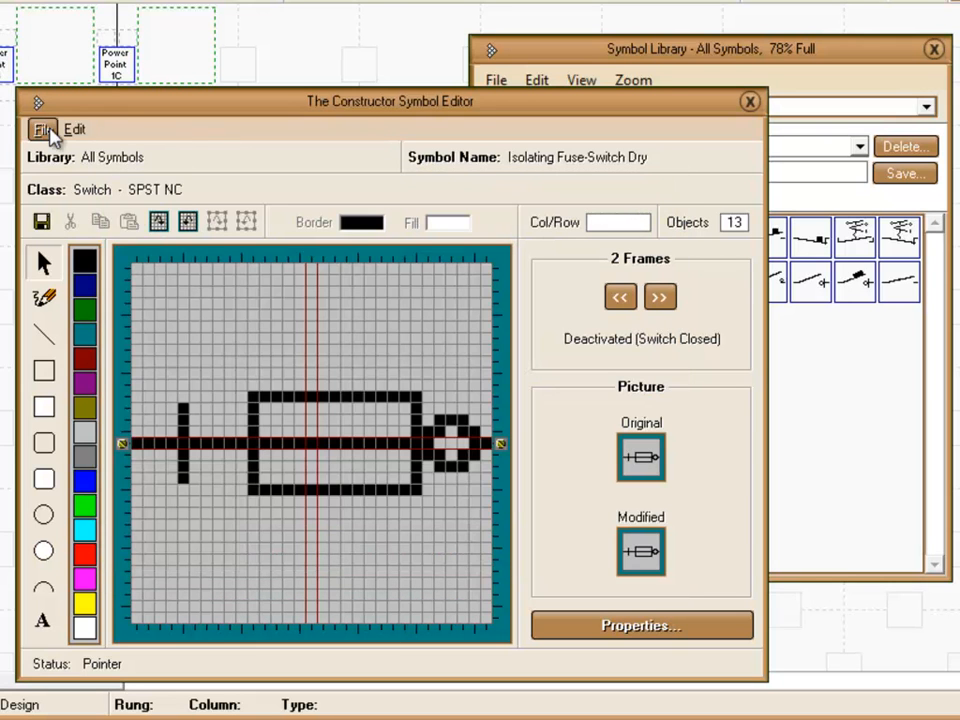
{"action": "left_click", "coordinate": [44, 131]}
{"action": "left_click", "coordinate": [60, 158]}
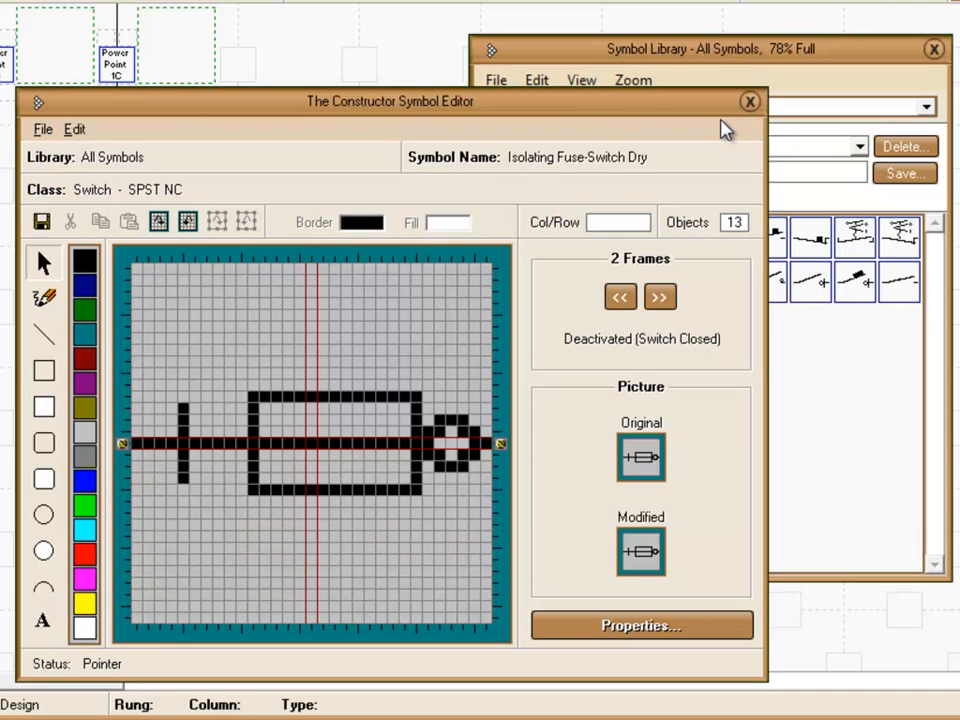
{"action": "left_click", "coordinate": [749, 101]}
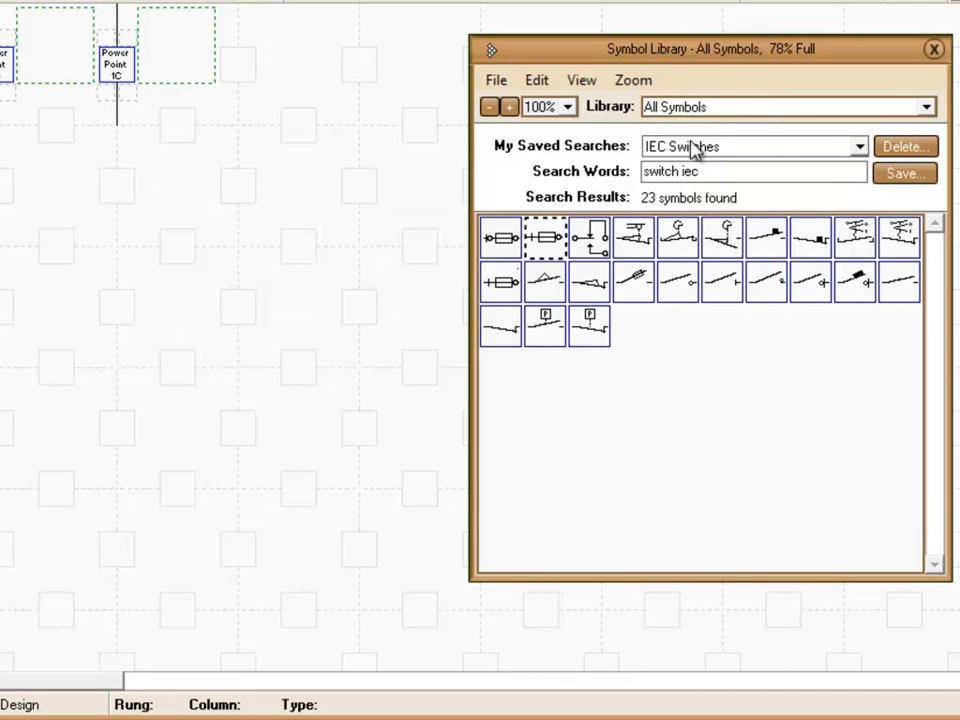
Search for "all" to list the entire symbol library, and check the available libraries, keeping All Symbols selected
{"action": "left_click", "coordinate": [716, 173]}
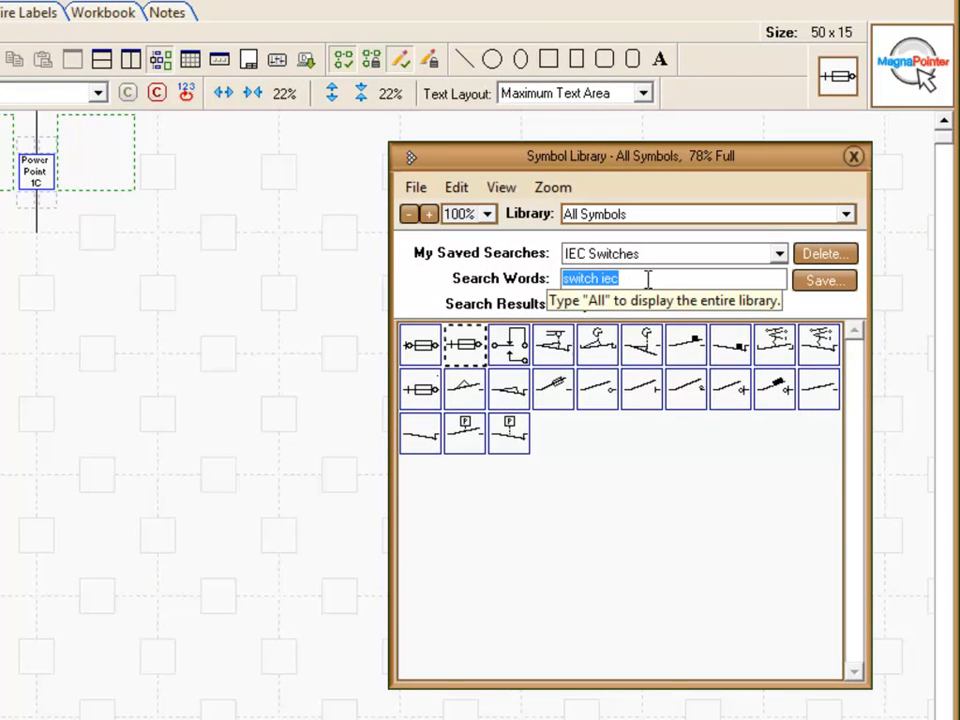
{"action": "type", "text": "all"}
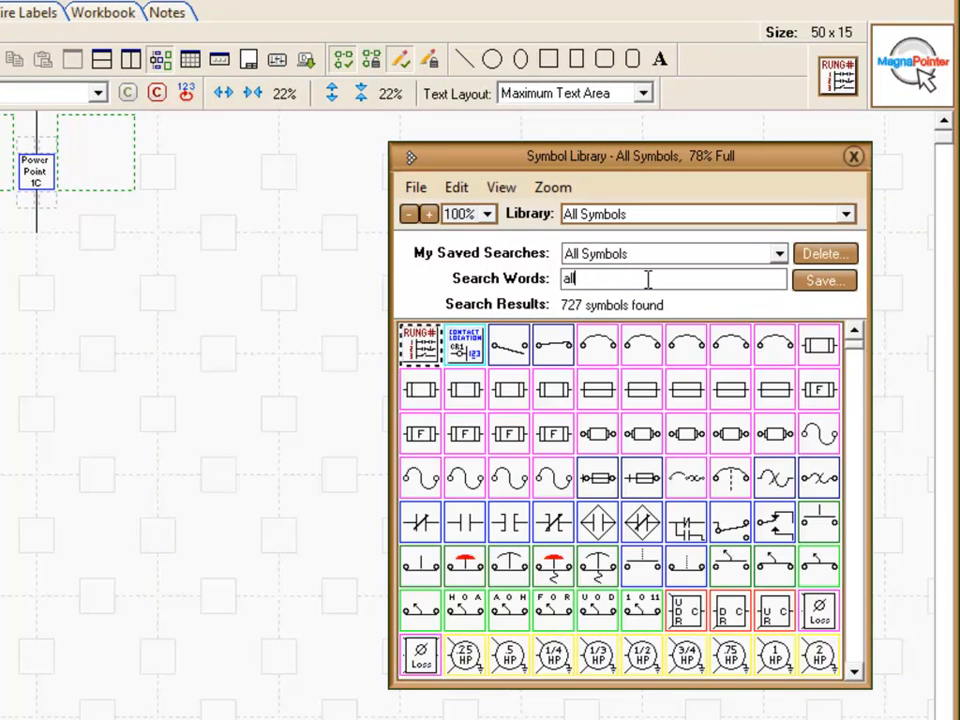
{"action": "mouse_move", "coordinate": [857, 350]}
{"action": "left_mouse_down"}
{"action": "mouse_move", "coordinate": [857, 607]}
{"action": "mouse_move", "coordinate": [866, 348]}
{"action": "left_mouse_up"}
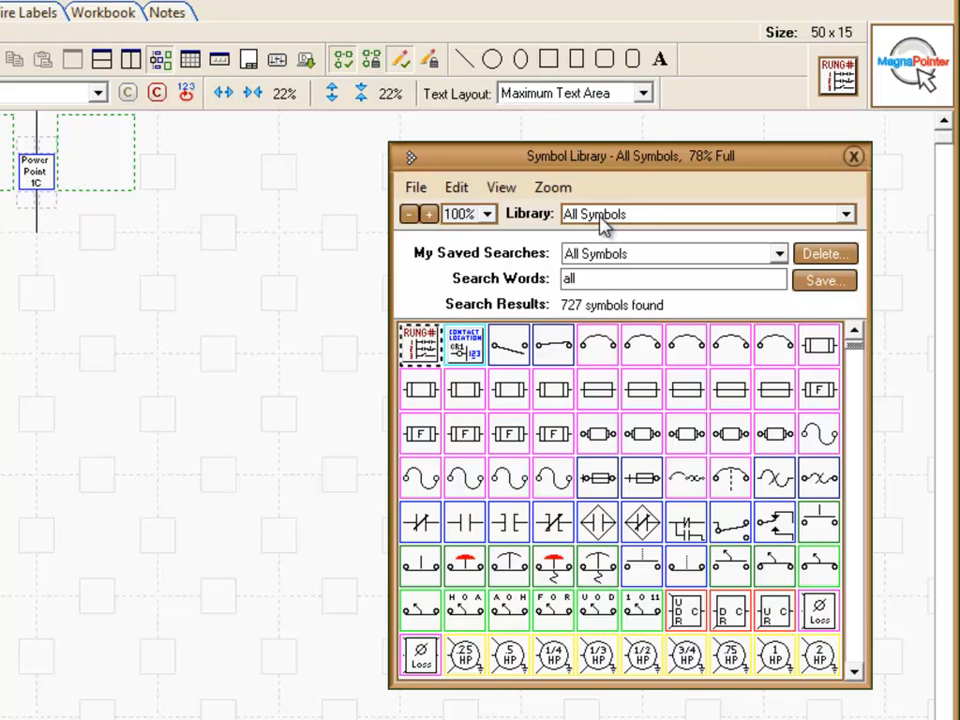
{"action": "type", "text": "l"}
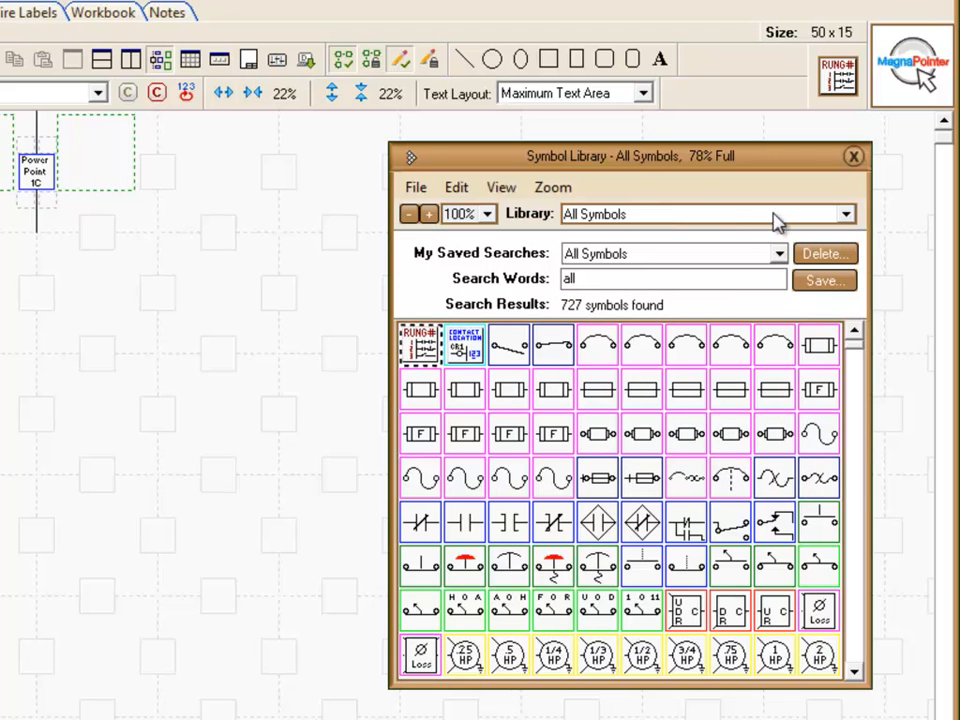
{"action": "left_click", "coordinate": [848, 215]}
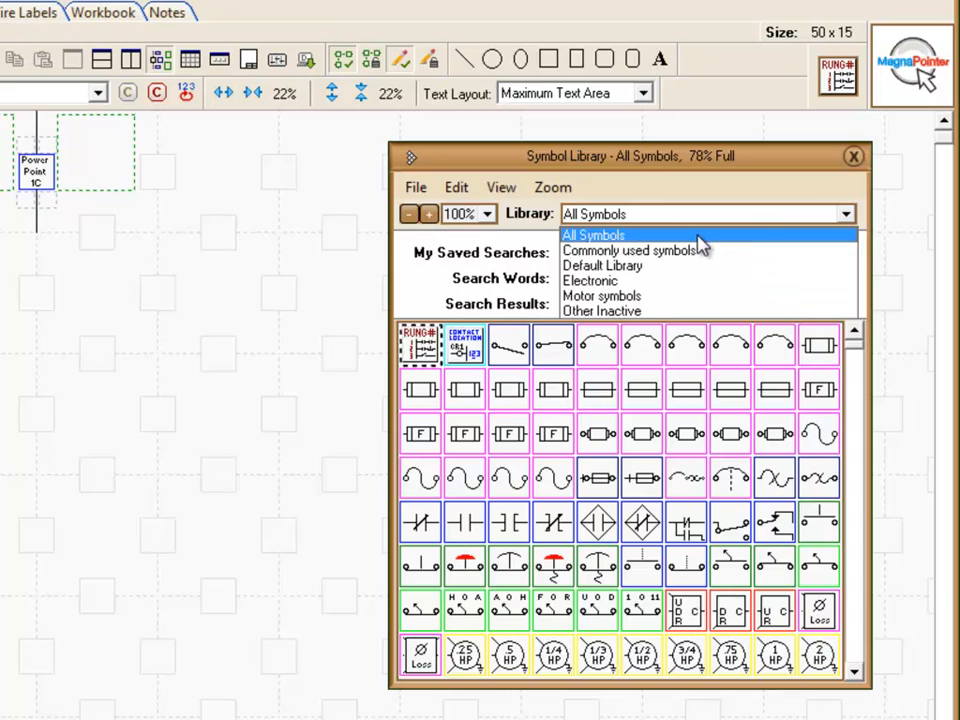
{"action": "left_click", "coordinate": [699, 234]}
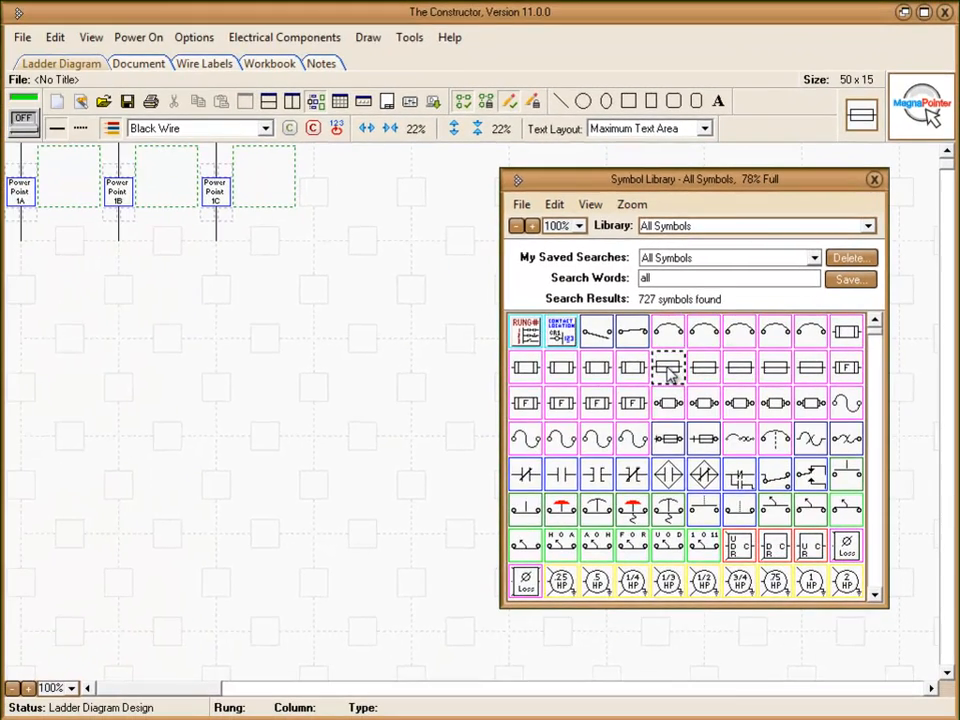
Examine the search tags and amperage rating of the Fuse IEC Smallest symbol, and close its editor
{"action": "double_click", "coordinate": [638, 381]}
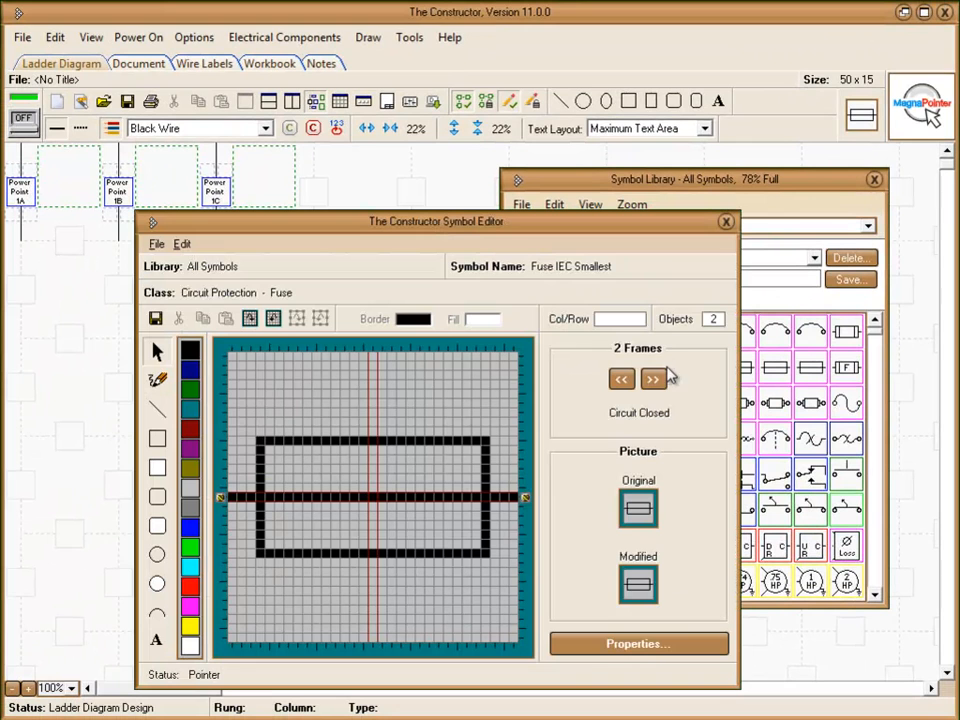
{"action": "left_click", "coordinate": [592, 648]}
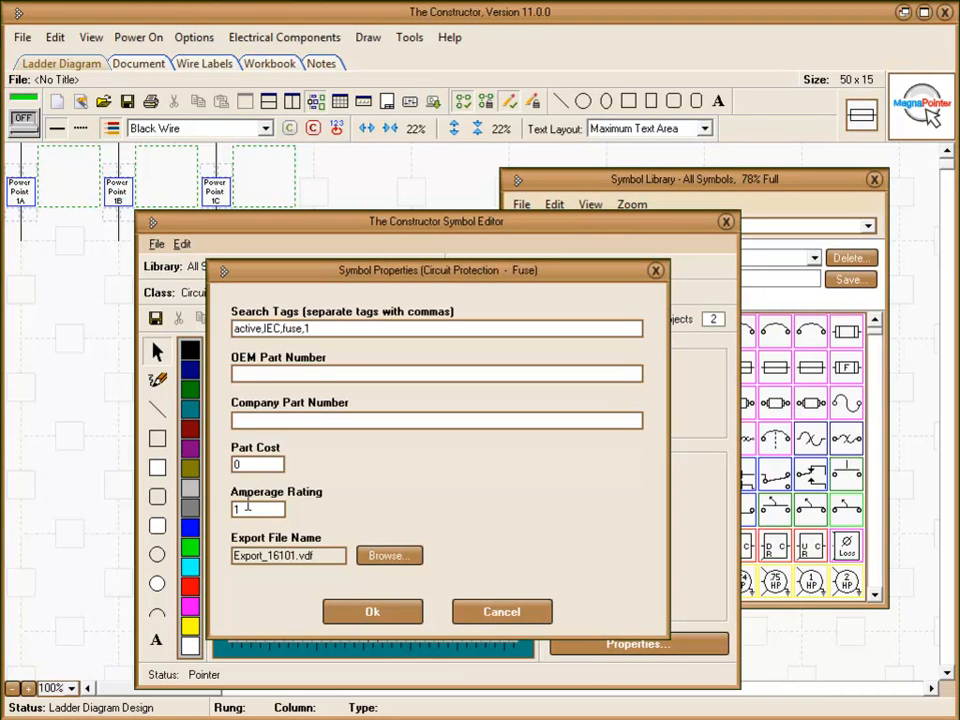
{"action": "left_click", "coordinate": [373, 614]}
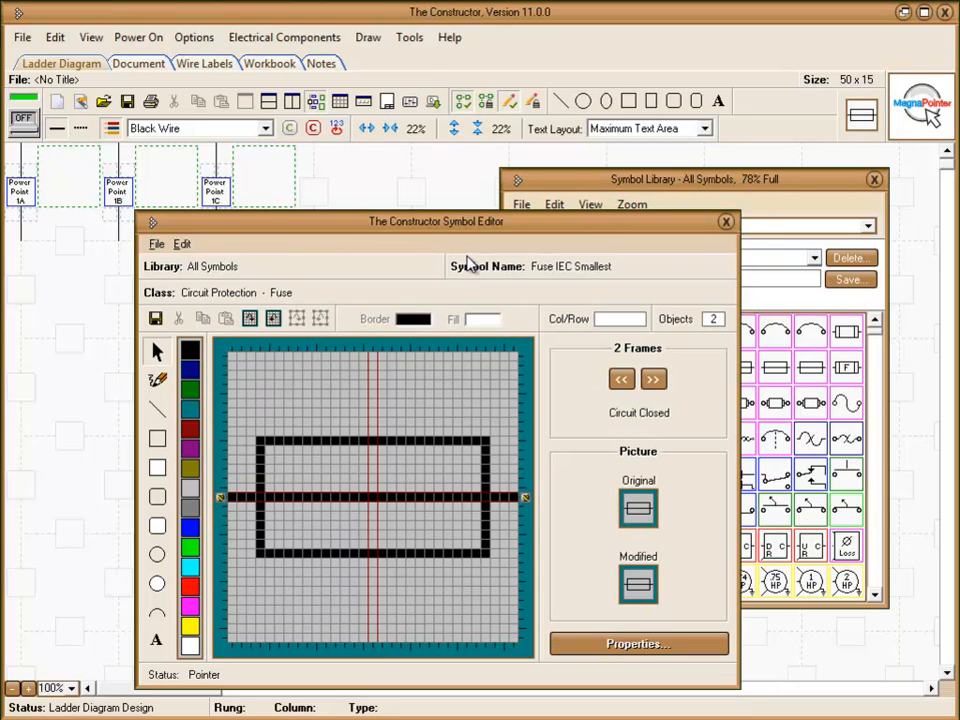
{"action": "left_click", "coordinate": [726, 222]}
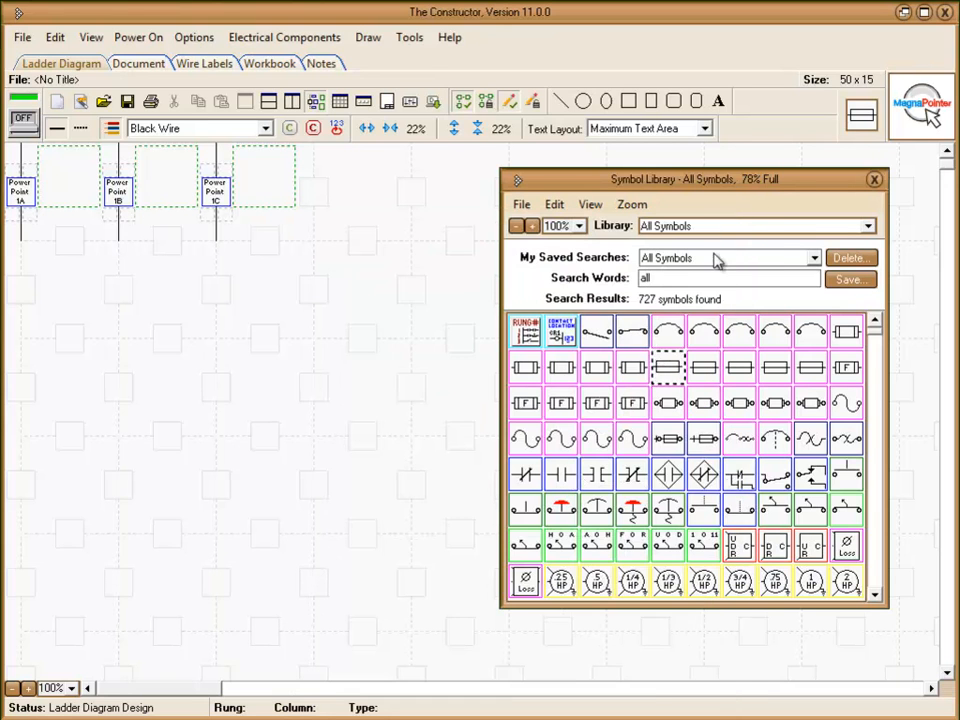
Examine the properties of the Fuse #2 Largest symbol, and close its editor
{"action": "double_click", "coordinate": [638, 405]}
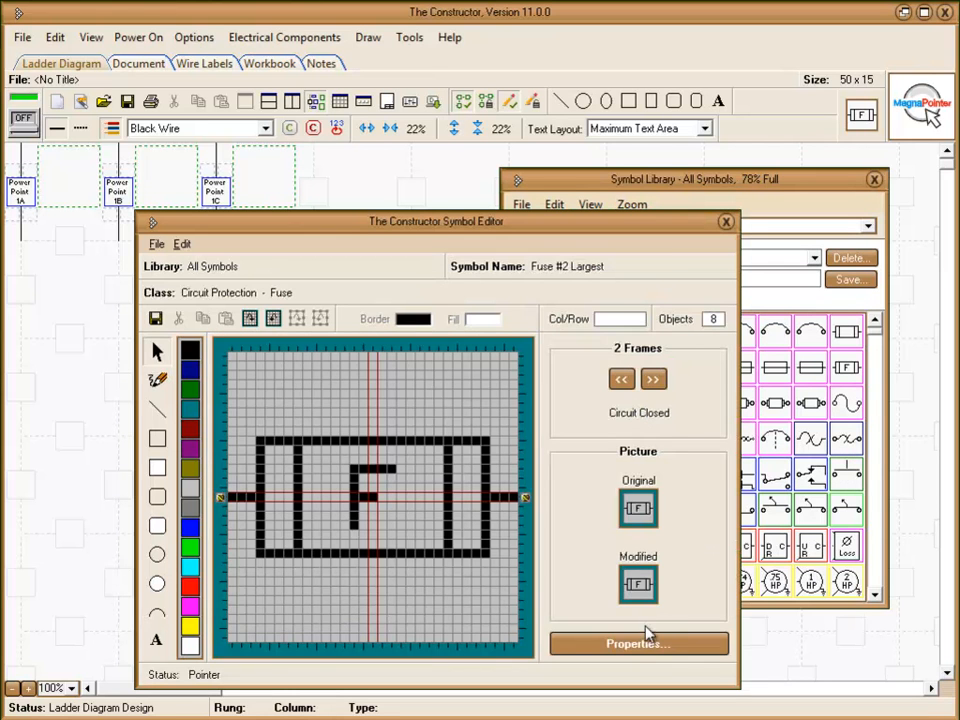
{"action": "left_click", "coordinate": [647, 643]}
{"action": "left_click", "coordinate": [396, 614]}
{"action": "left_click", "coordinate": [725, 222]}
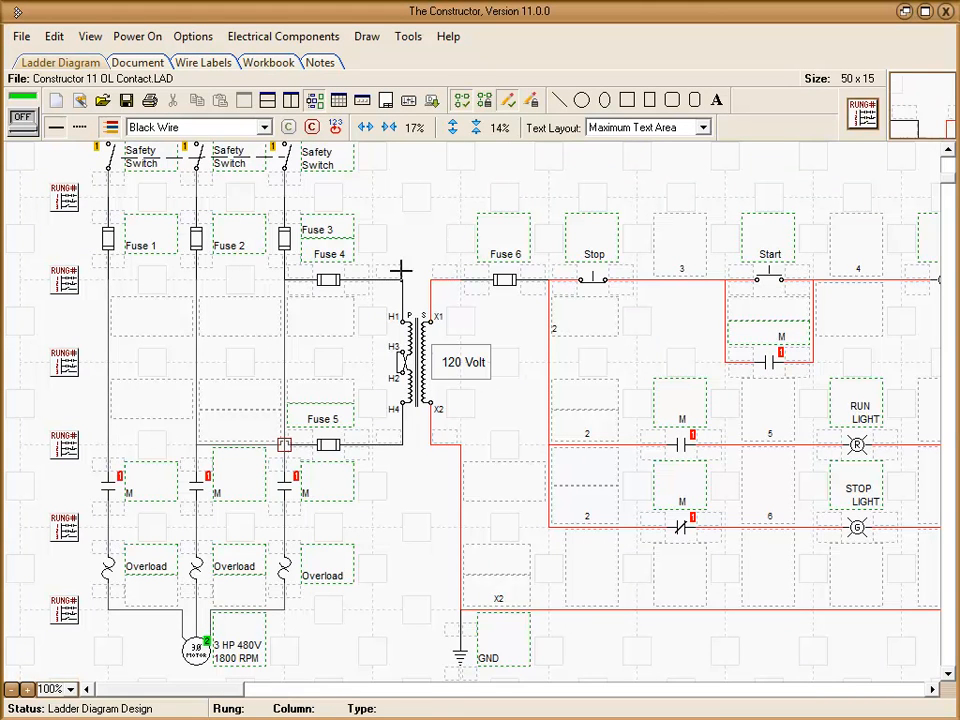
Mark the two-wire relay coil M beside the OL Contact as Defective, Shorted
{"action": "left_click_drag", "start_coordinate": [214, 689], "coordinate": [440, 706]}
{"action": "right_click", "coordinate": [812, 279]}
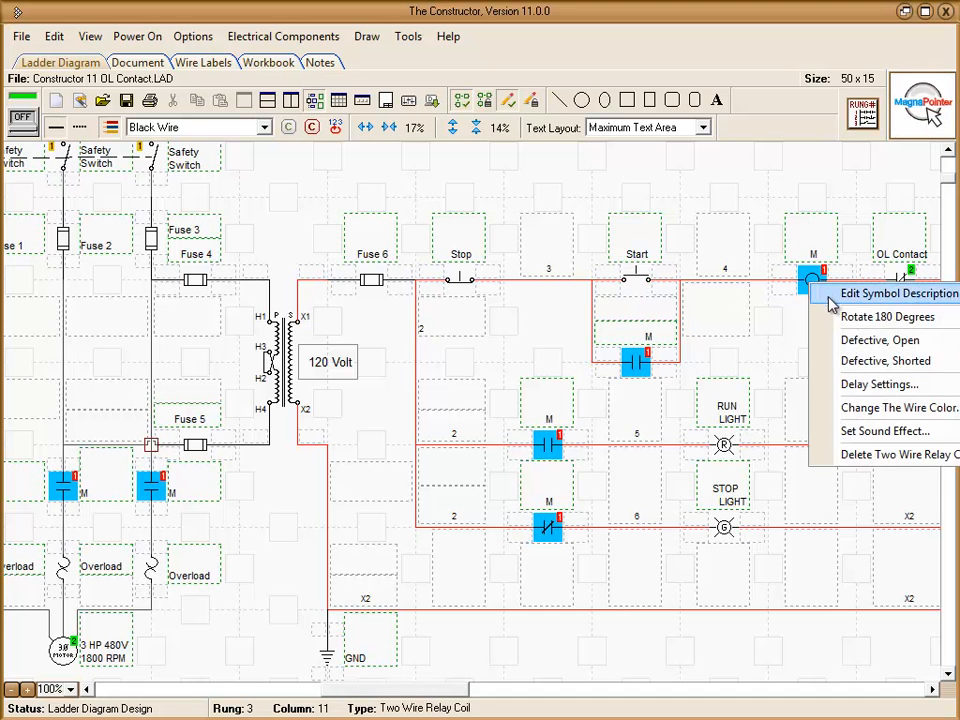
{"action": "left_click", "coordinate": [862, 361]}
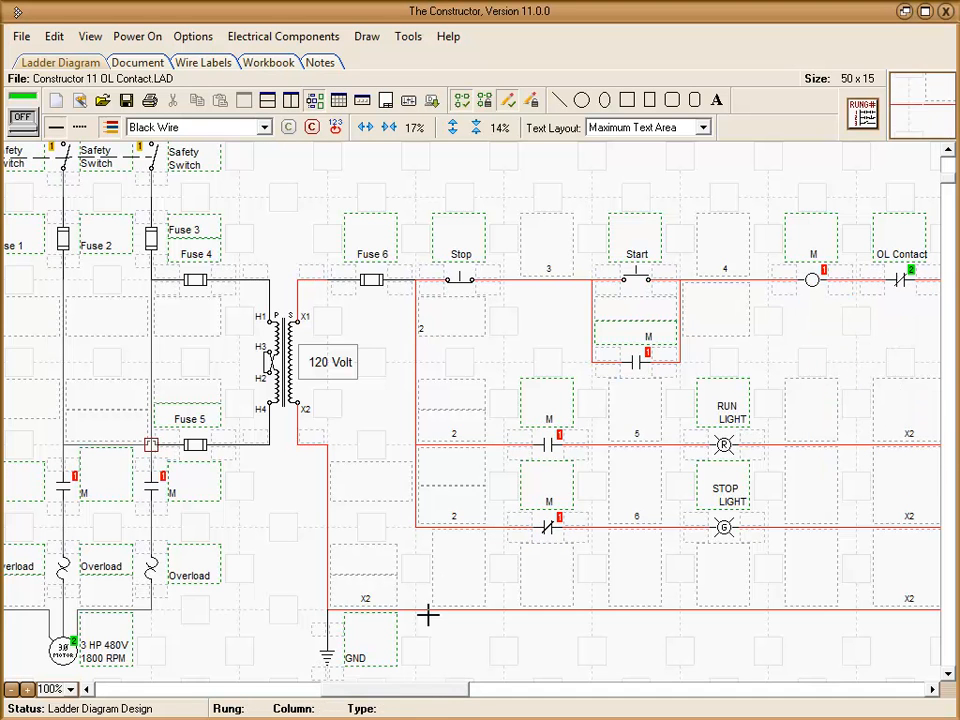
{"action": "left_click_drag", "start_coordinate": [437, 691], "coordinate": [337, 702]}
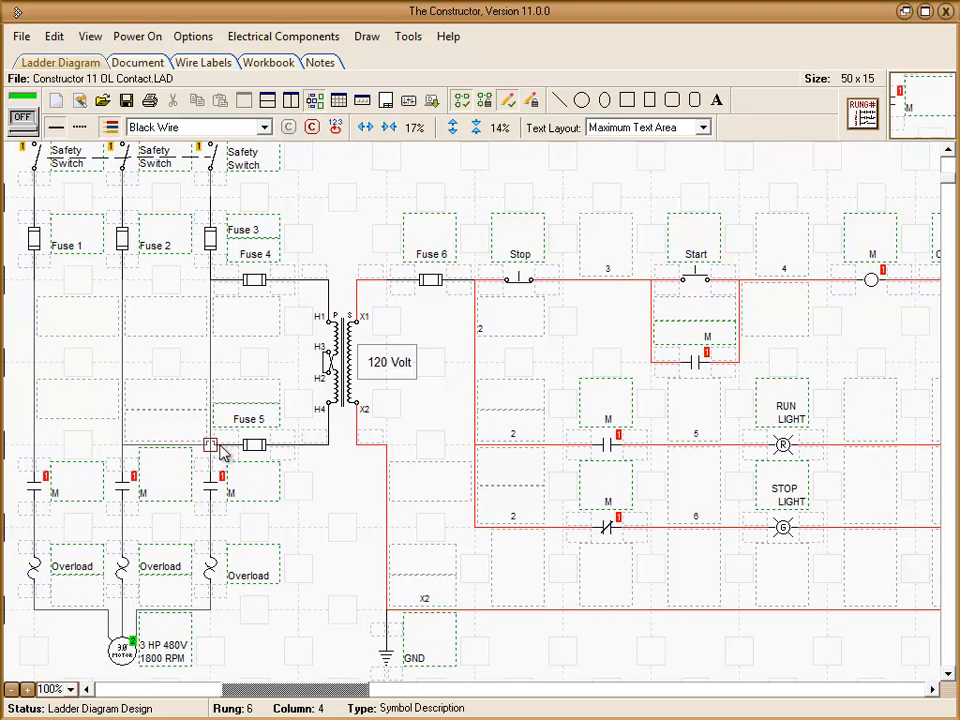
Energize the motor control circuit with the shorted coil, operate the Start button, and switch the power off
{"action": "left_click", "coordinate": [25, 123]}
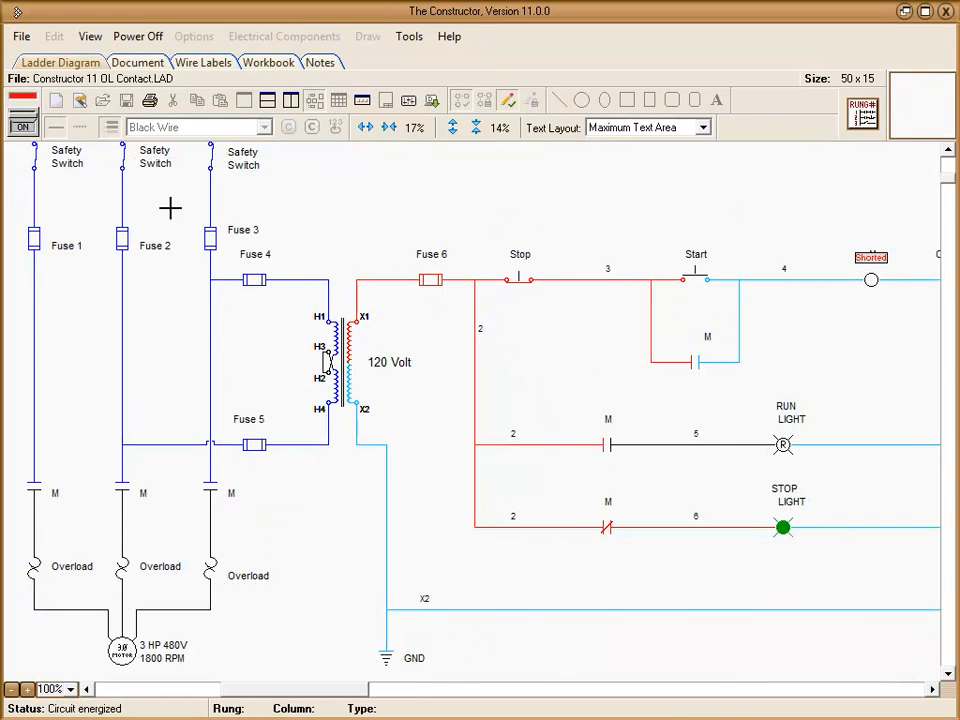
{"action": "left_click", "coordinate": [690, 276]}
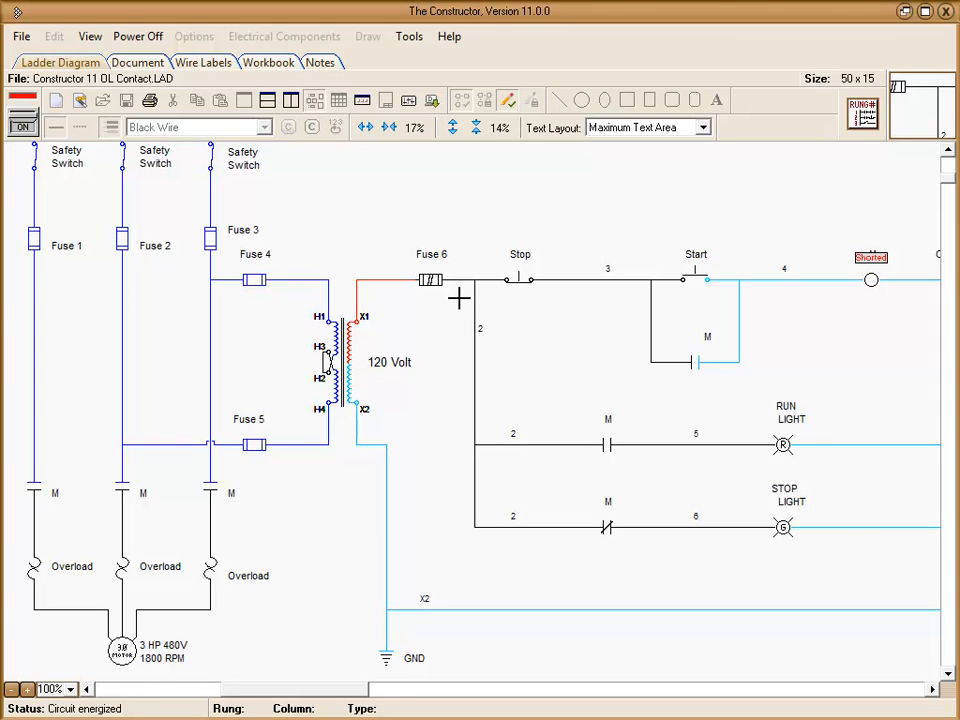
{"action": "left_click", "coordinate": [24, 129]}
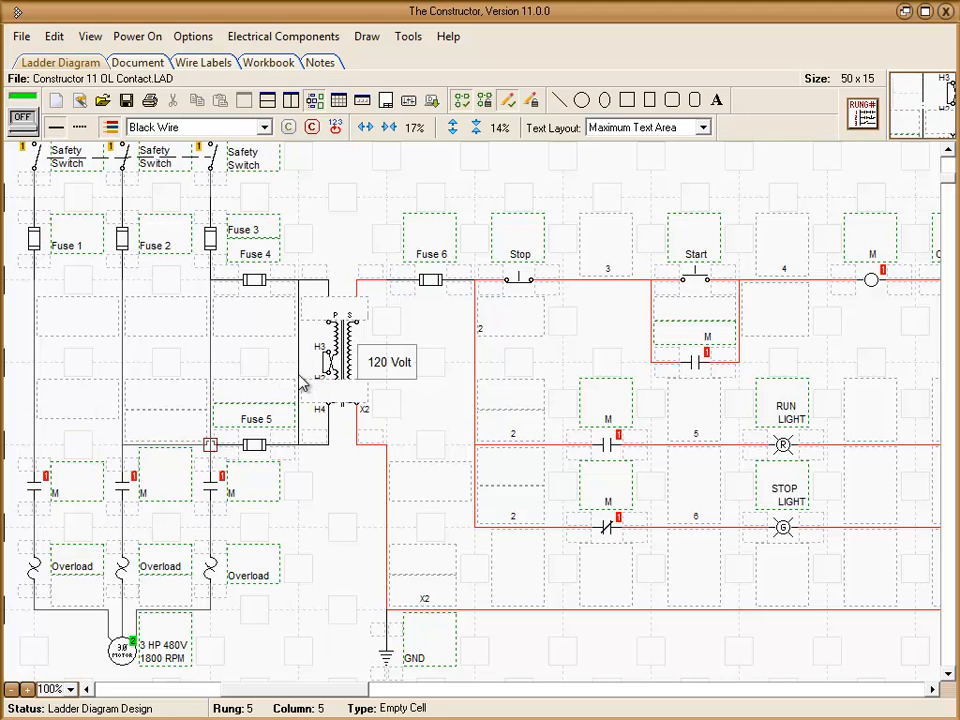
Clear the Defective, Shorted state from relay coil M, and simulate the circuit with the wire shorting the transformer primary
{"action": "right_click", "coordinate": [872, 282]}
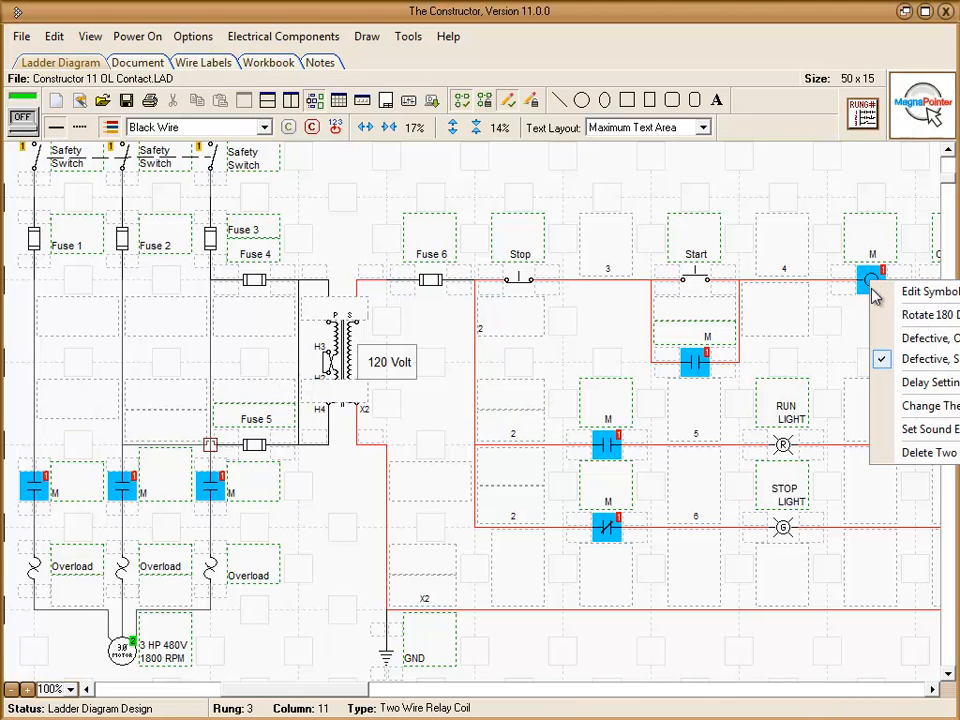
{"action": "left_click", "coordinate": [884, 360]}
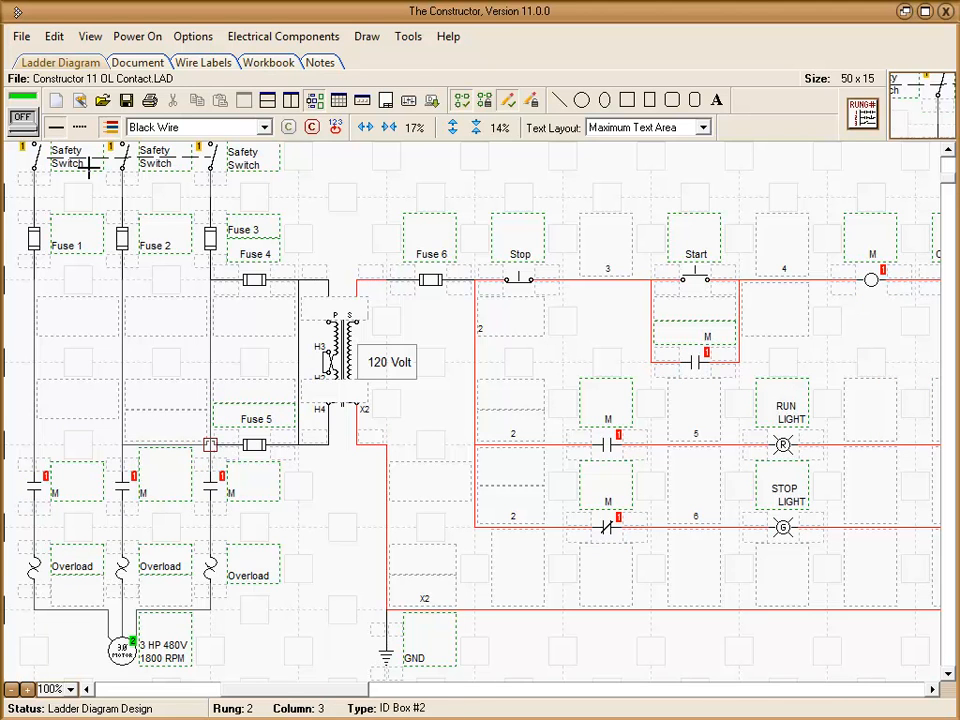
{"action": "left_click", "coordinate": [21, 118]}
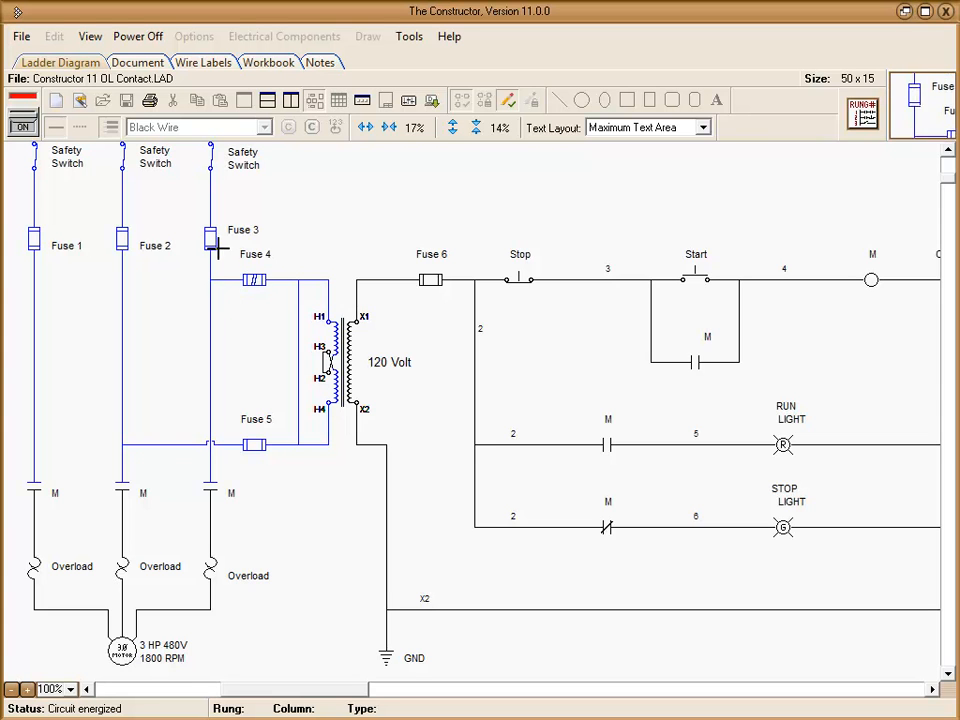
{"action": "left_click", "coordinate": [22, 125]}
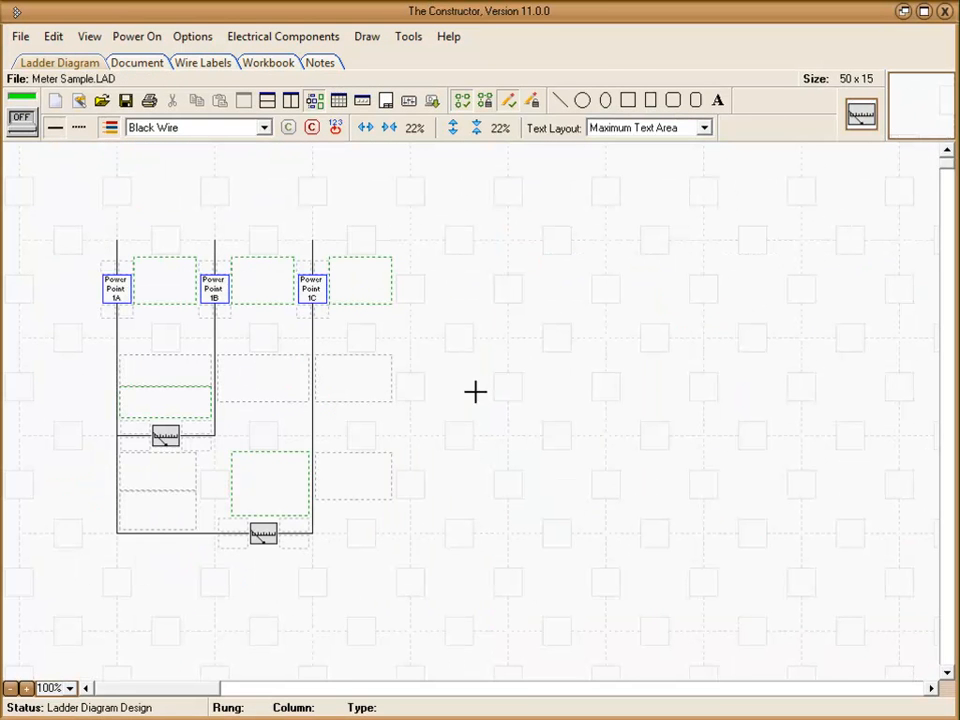
Search the symbol library for "meter", examine the light analog meter symbol, and close the library
{"action": "left_click", "coordinate": [864, 117]}
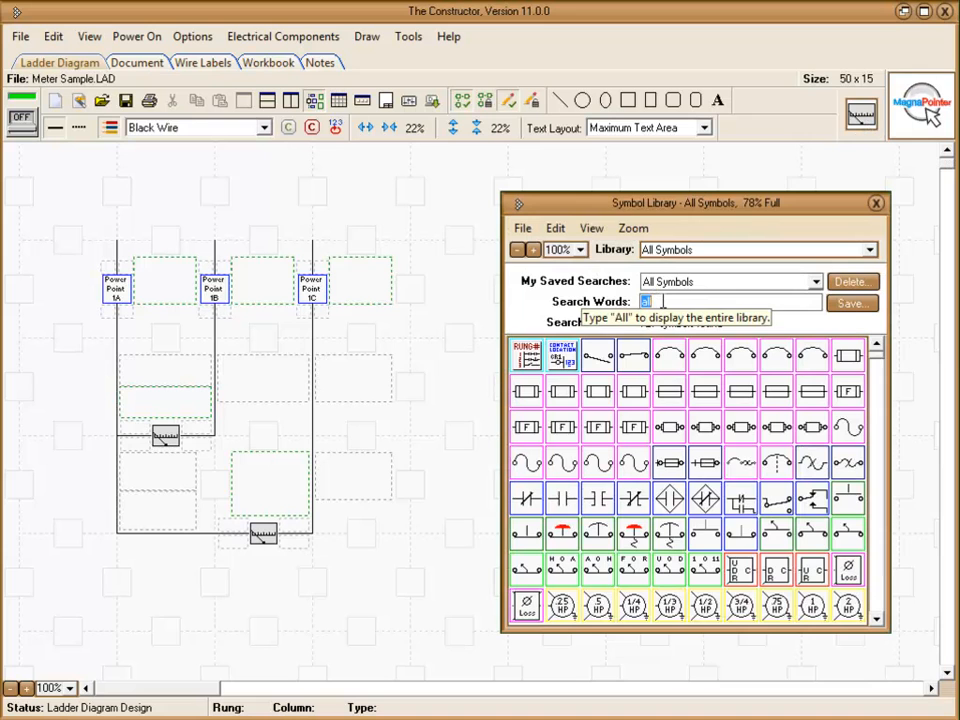
{"action": "type", "text": "meter"}
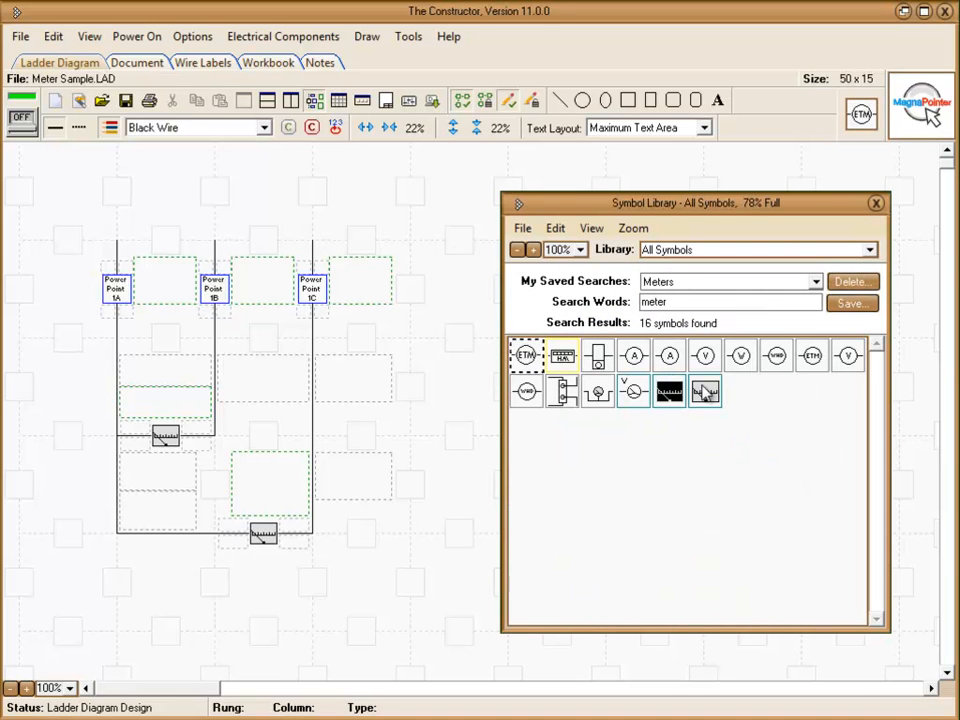
{"action": "left_click", "coordinate": [705, 392]}
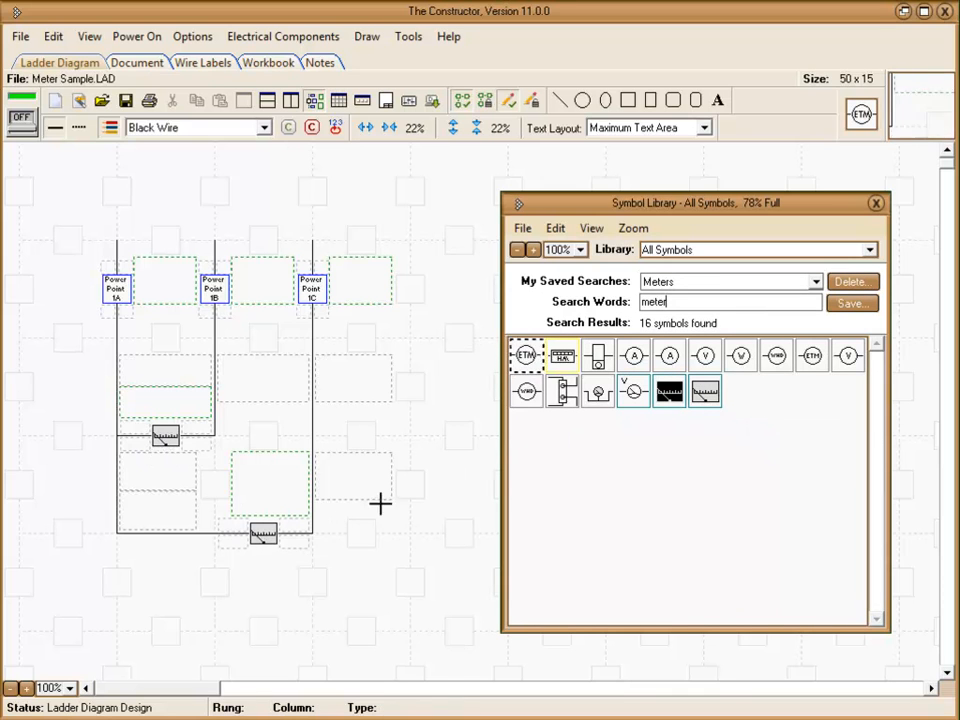
{"action": "left_click", "coordinate": [876, 204]}
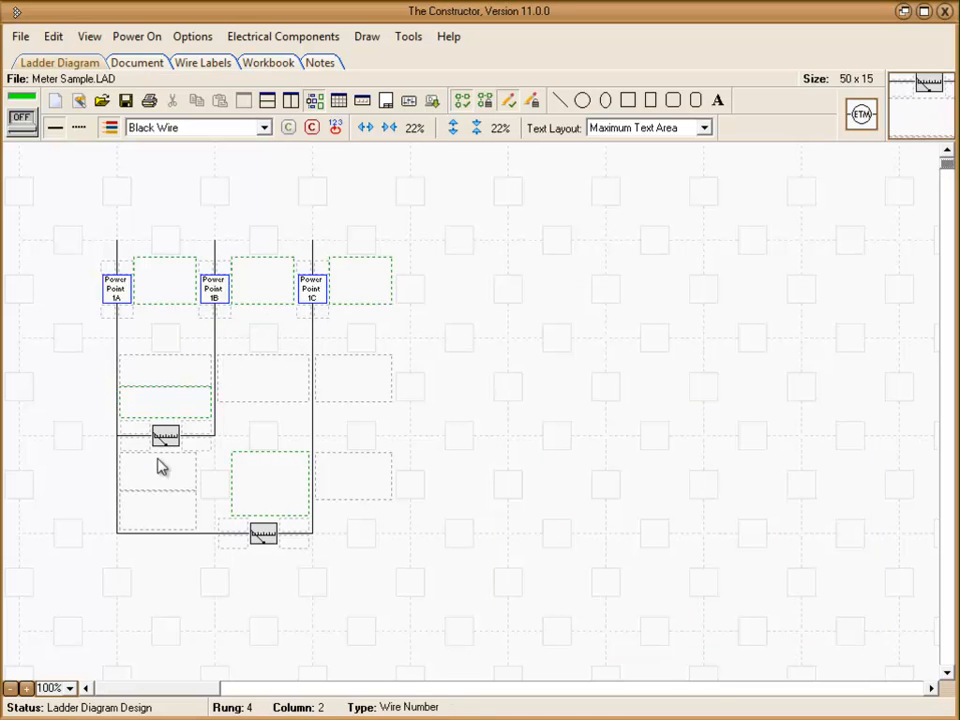
Energize the meter sample circuit to observe both analog meters, and switch the power off
{"action": "left_click", "coordinate": [20, 124]}
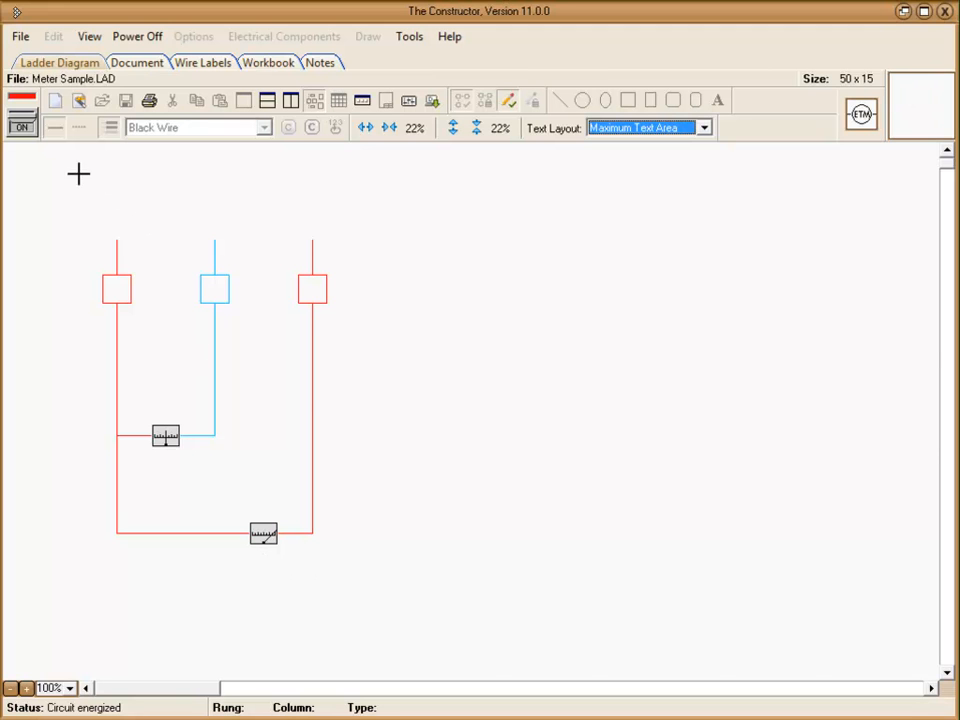
{"action": "left_click", "coordinate": [28, 112]}
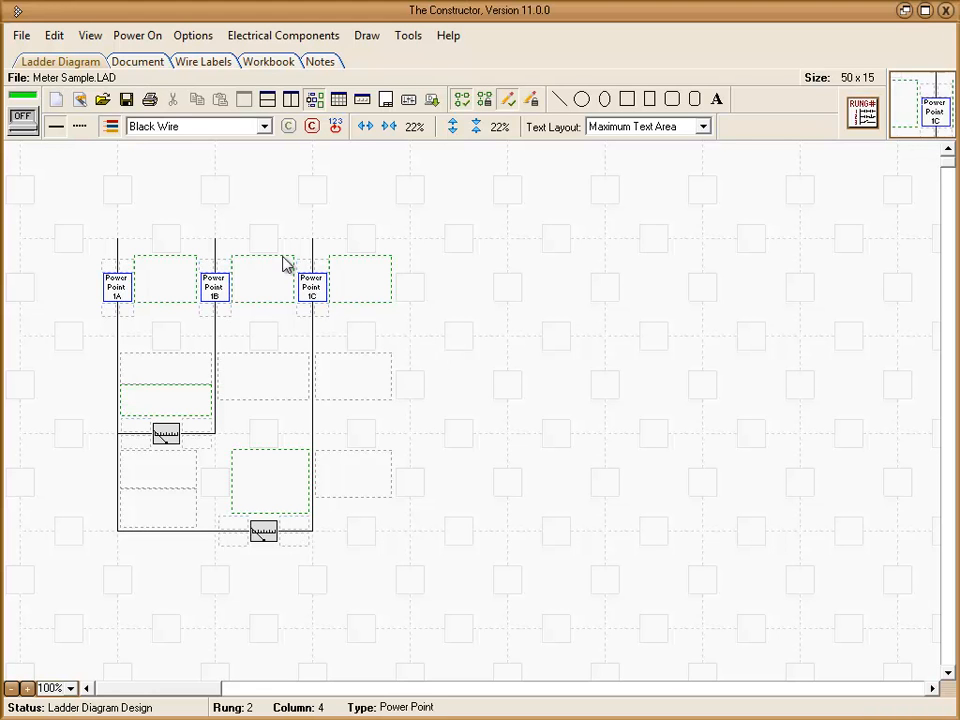
Add a Three Phase, Four Wire Power Point Set to the ladder diagram
{"action": "left_click", "coordinate": [279, 36]}
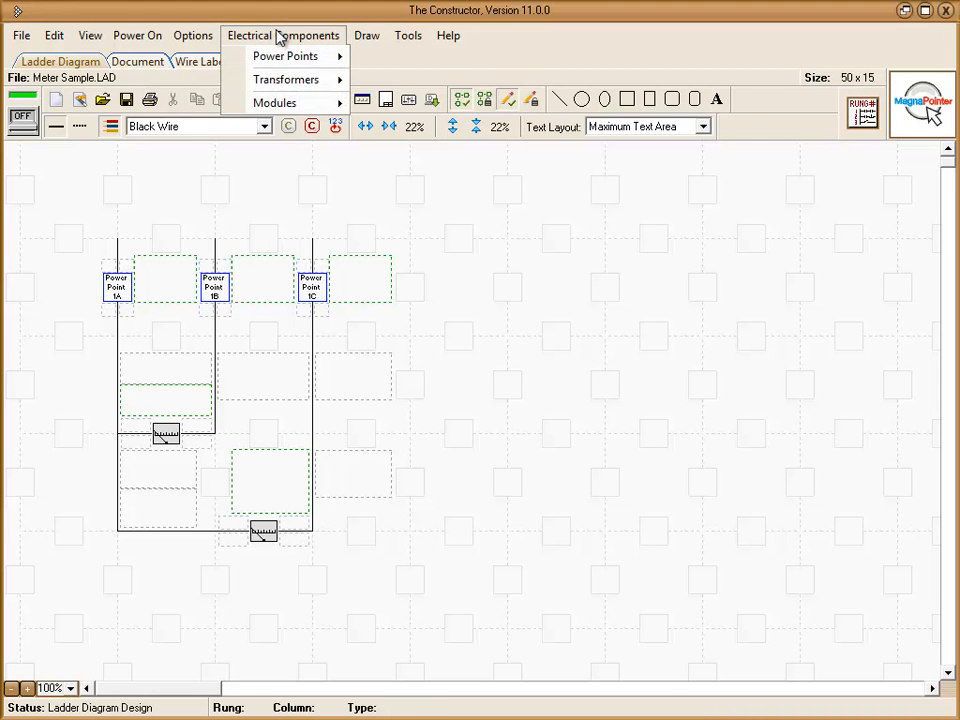
{"action": "mouse_move", "coordinate": [281, 62]}
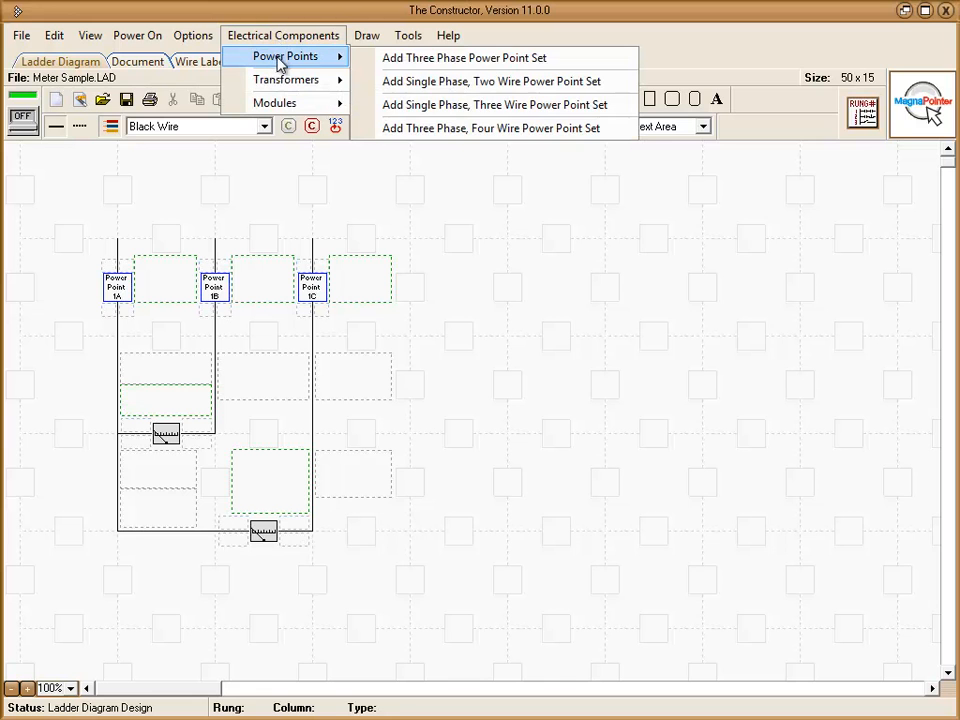
{"action": "left_click", "coordinate": [401, 131]}
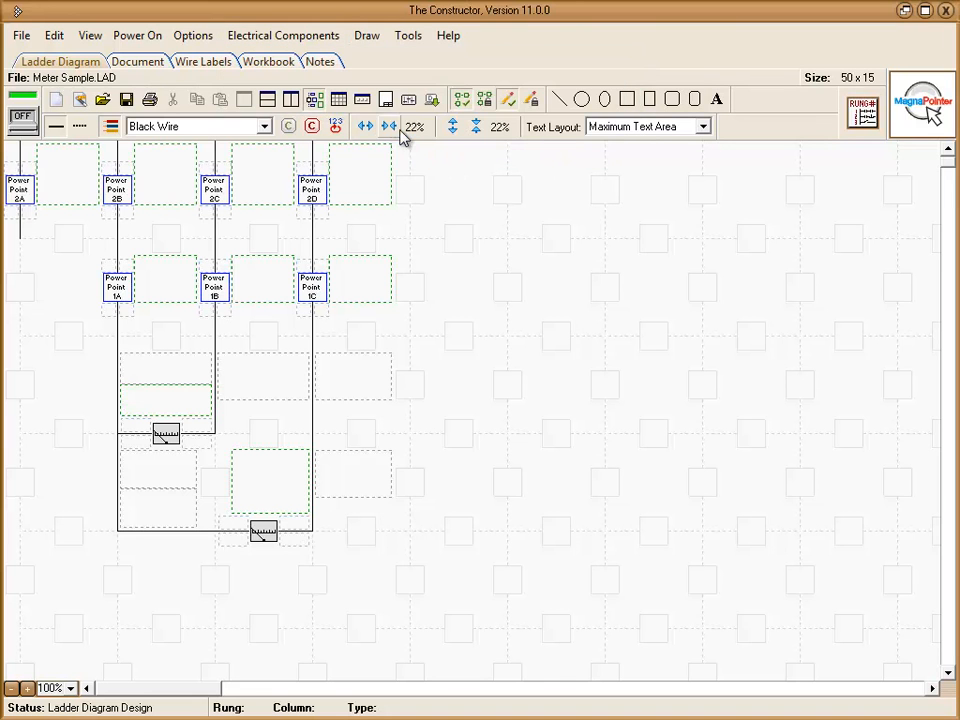
{"action": "left_click", "coordinate": [48, 196]}
{"action": "left_click_drag", "start_coordinate": [48, 196], "coordinate": [540, 300]}
Place a three-wire relay coil from a "relay" library search below Power Point 1D, and select the four-wire relay coil symbol
{"action": "left_click", "coordinate": [568, 201]}
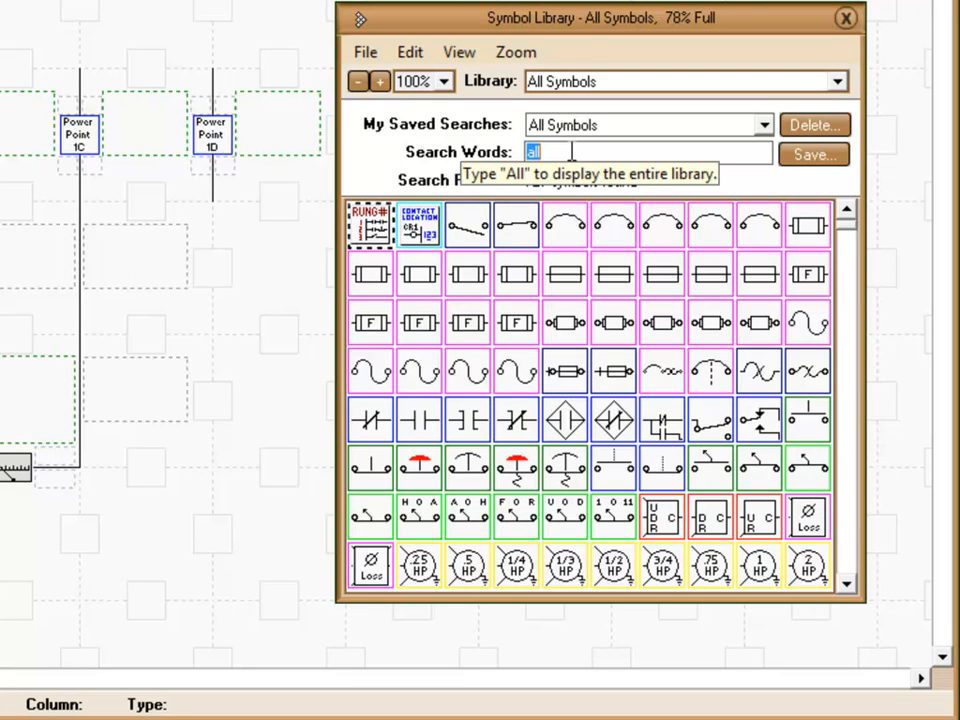
{"action": "type", "text": "relay"}
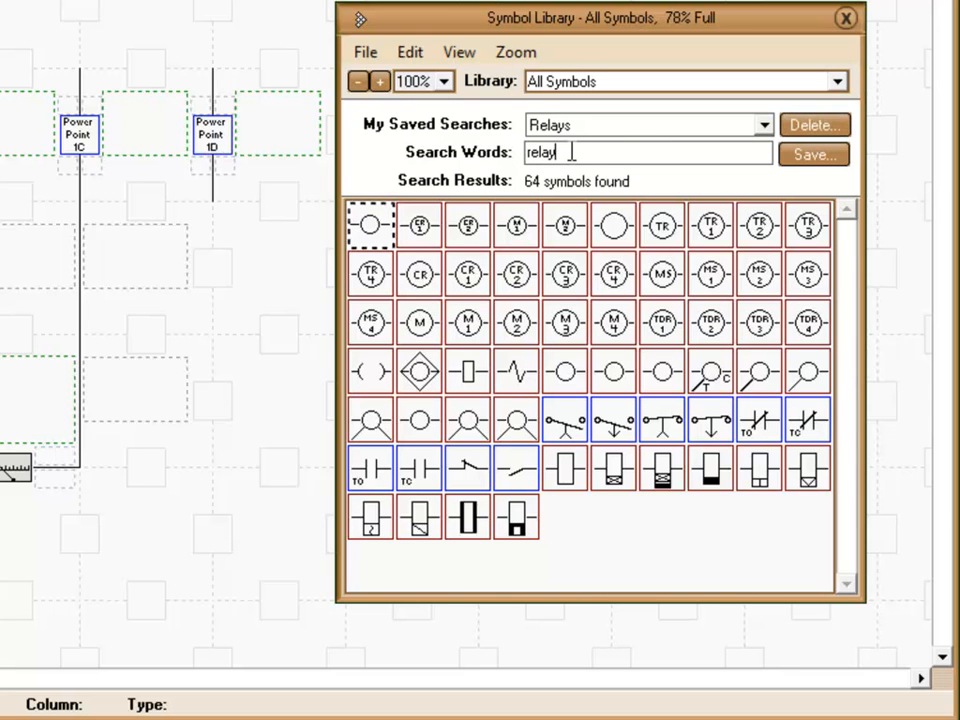
{"action": "left_click", "coordinate": [806, 374]}
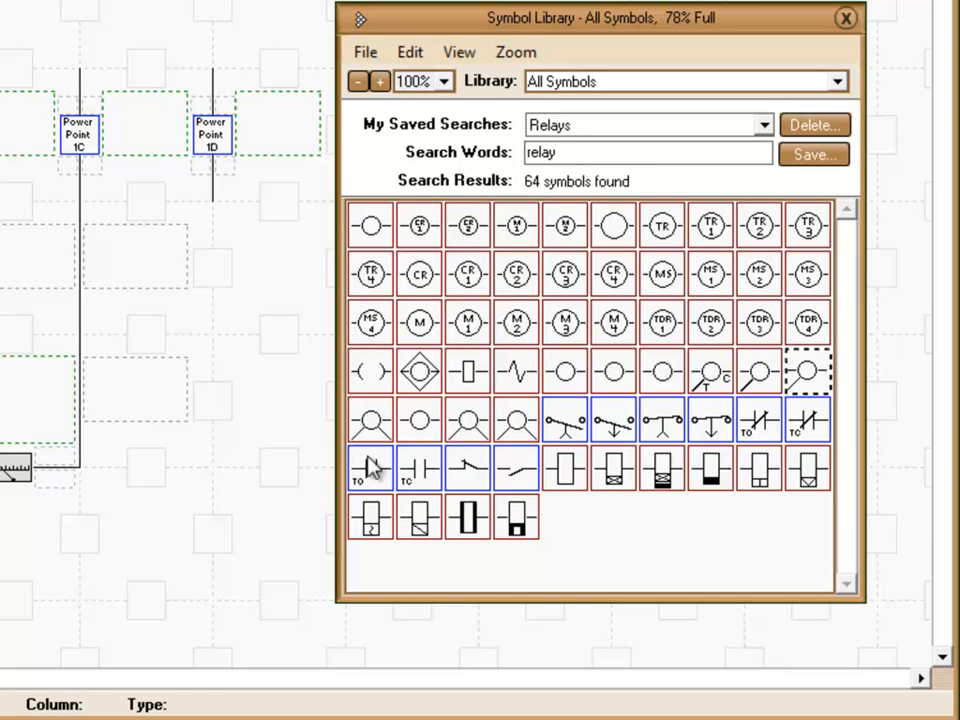
{"action": "left_click", "coordinate": [281, 482]}
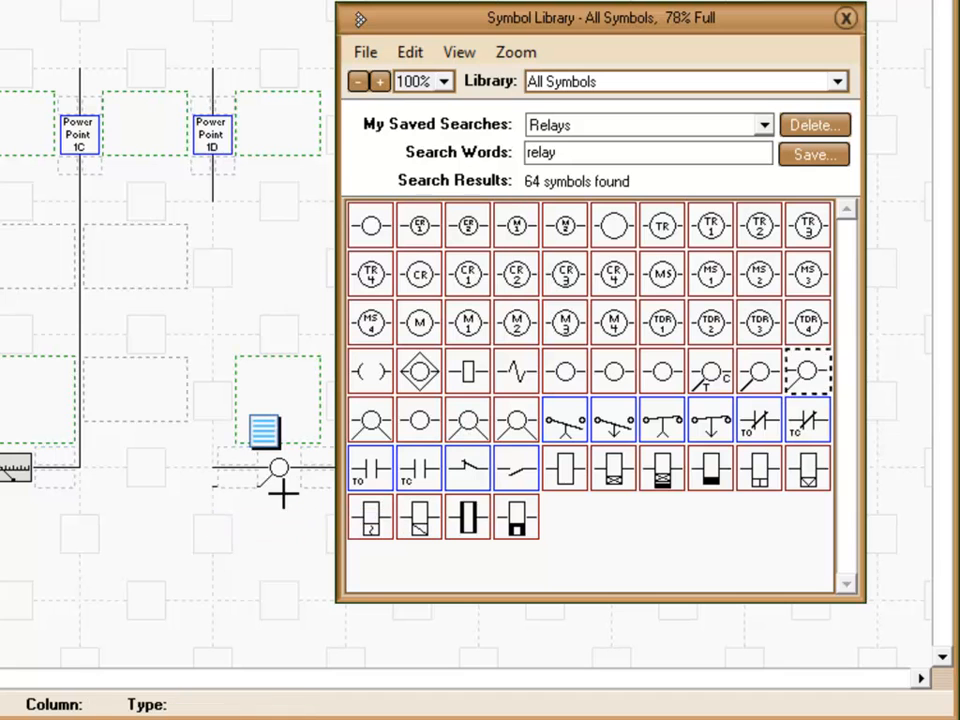
{"action": "left_click", "coordinate": [371, 425]}
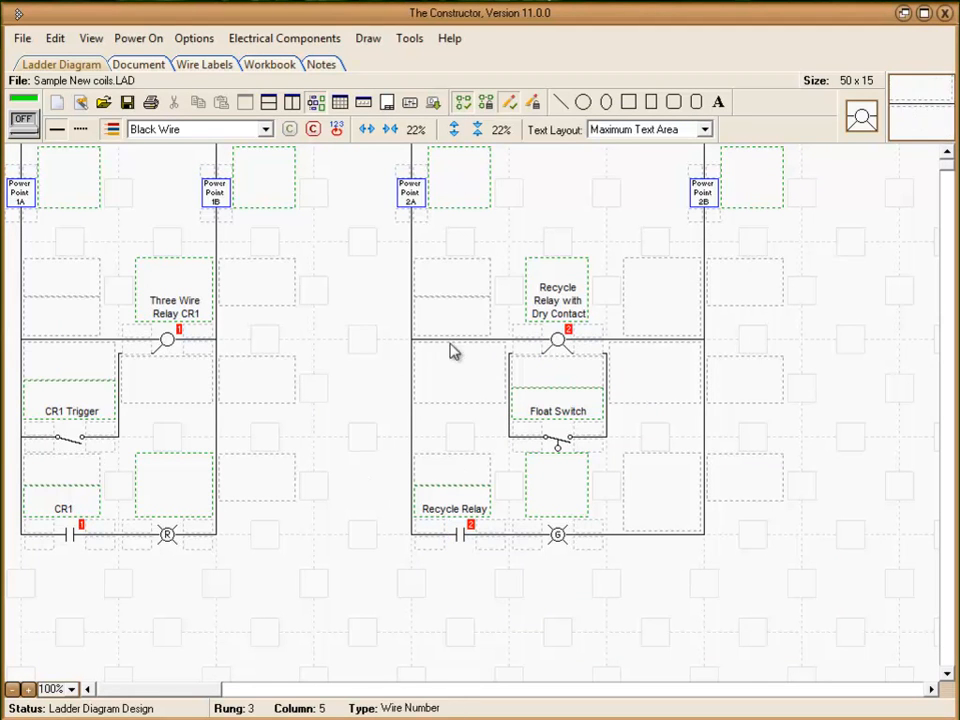
Split the screen vertically and read the Active Help on the Three Wire Relay CR1 coil
{"action": "left_click", "coordinate": [292, 103]}
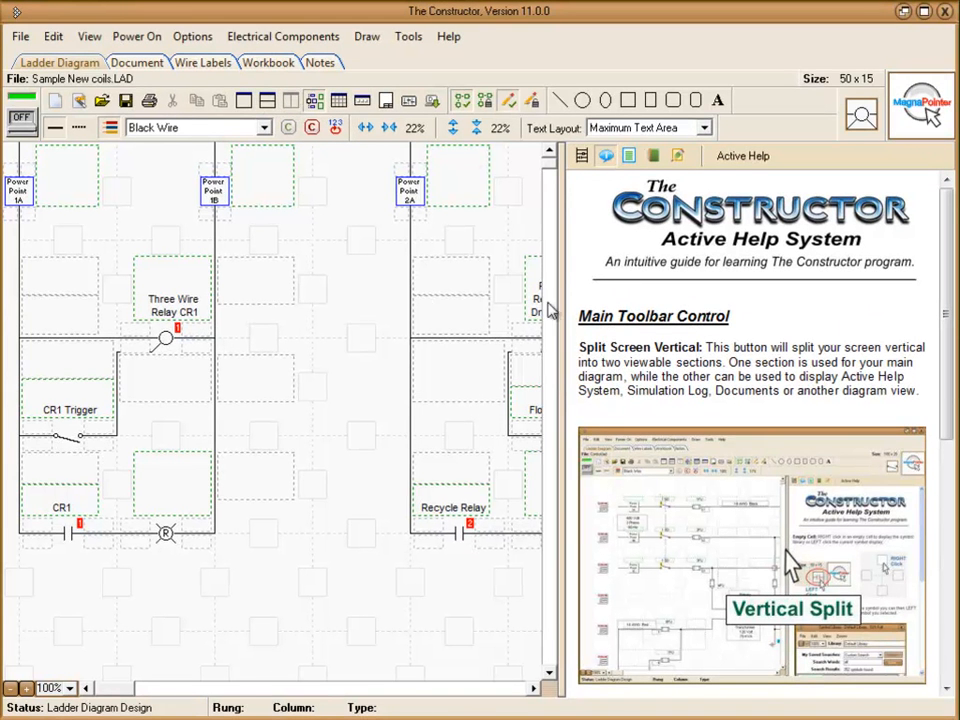
{"action": "mouse_move", "coordinate": [165, 336]}
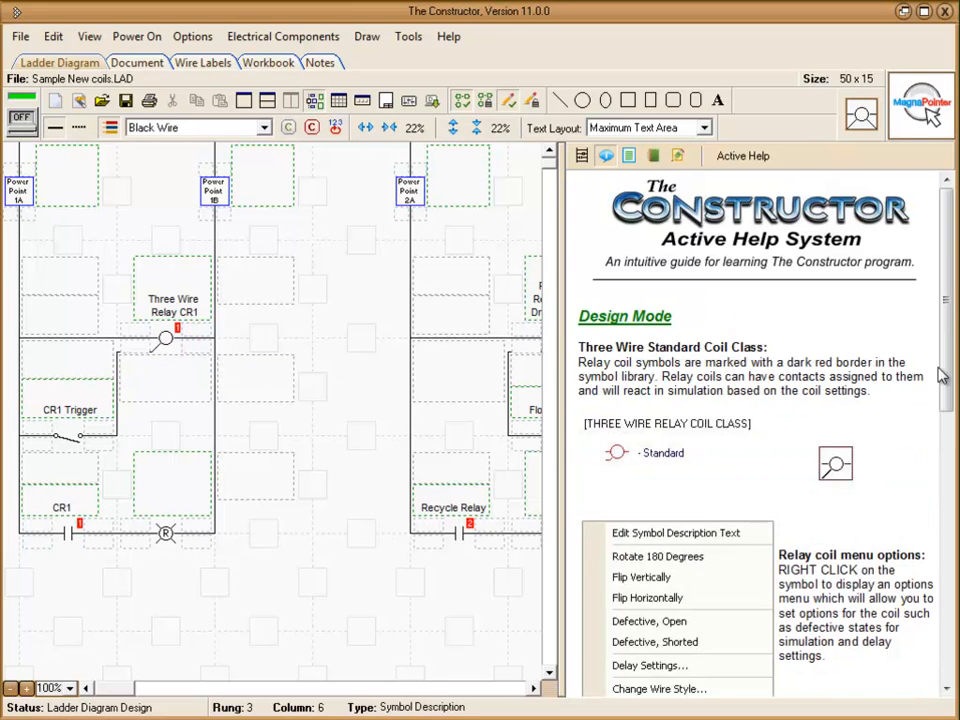
{"action": "scroll", "coordinate": [780, 480], "scroll_direction": "down", "scroll_amount": 10}
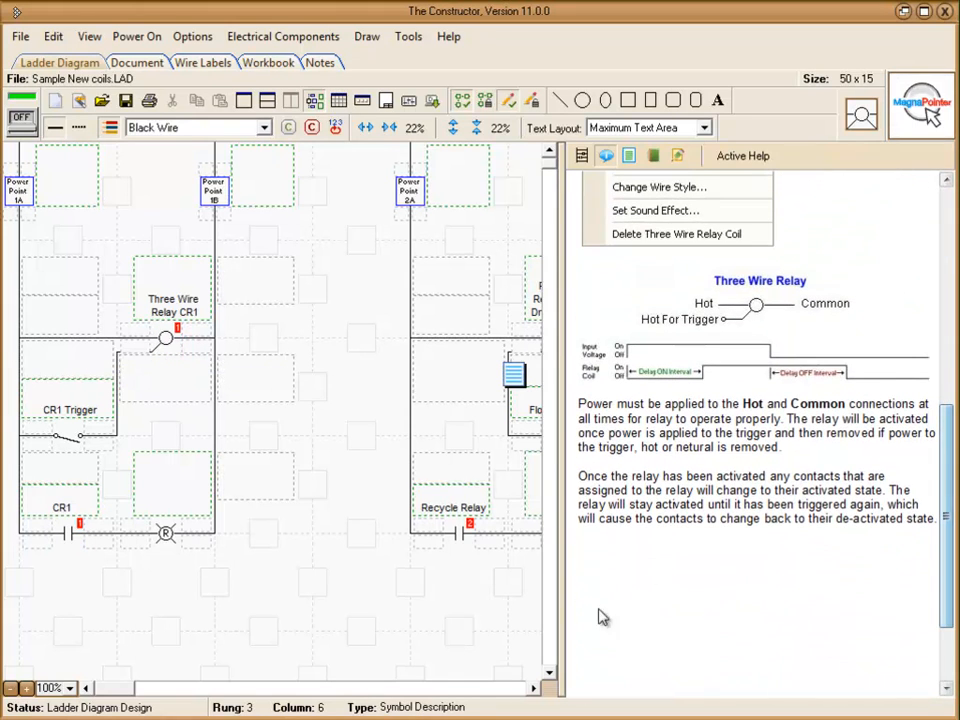
Read the Active Help on the Recycle Relay with Dry Contact coil, and restore the unsplit diagram view
{"action": "left_click_drag", "start_coordinate": [133, 688], "coordinate": [199, 688]}
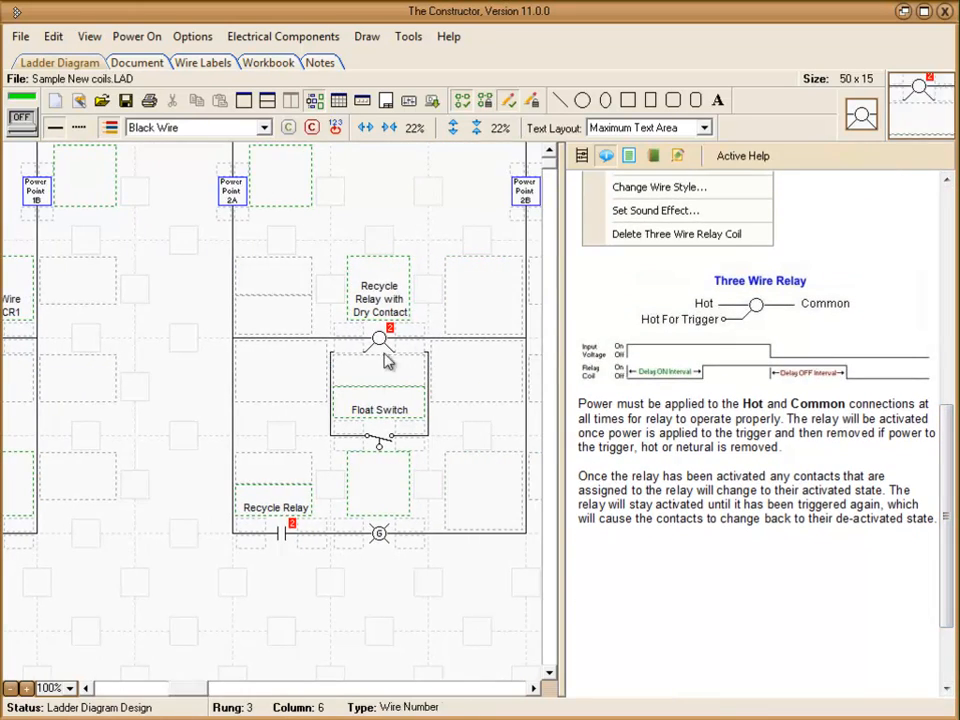
{"action": "mouse_move", "coordinate": [378, 338]}
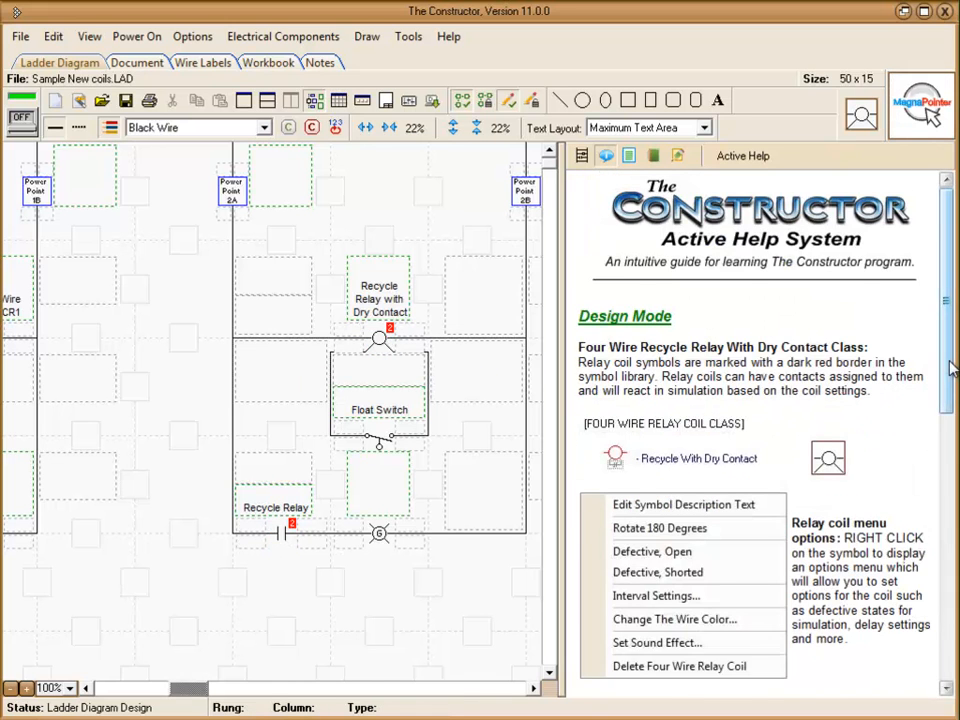
{"action": "scroll", "coordinate": [951, 370], "scroll_direction": "down", "scroll_amount": 8}
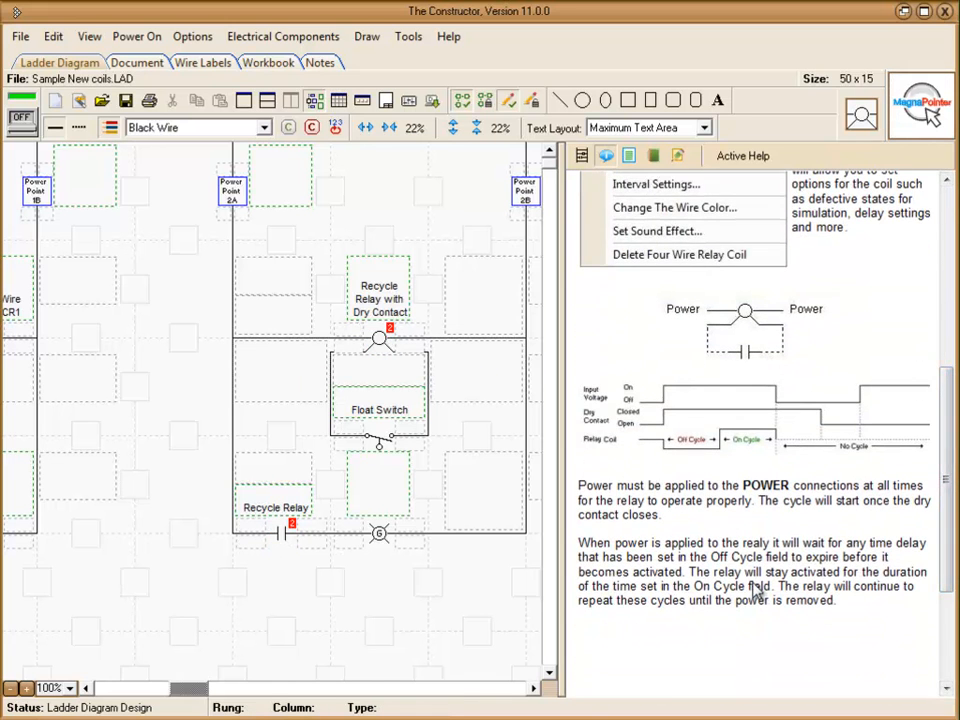
{"action": "left_click", "coordinate": [245, 101]}
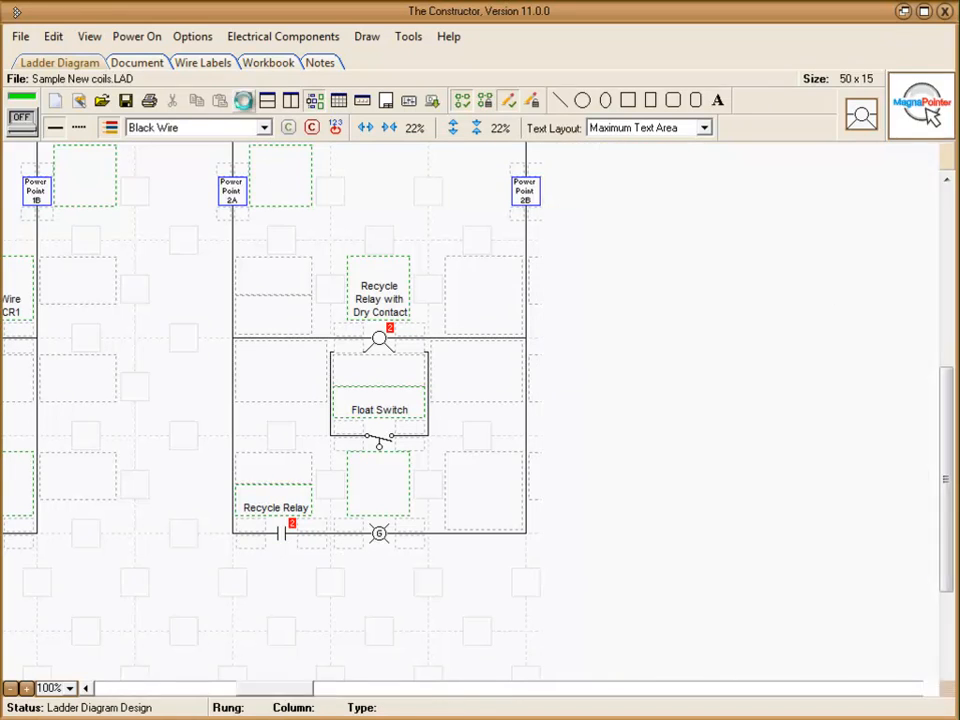
{"action": "left_click_drag", "start_coordinate": [450, 690], "coordinate": [205, 692]}
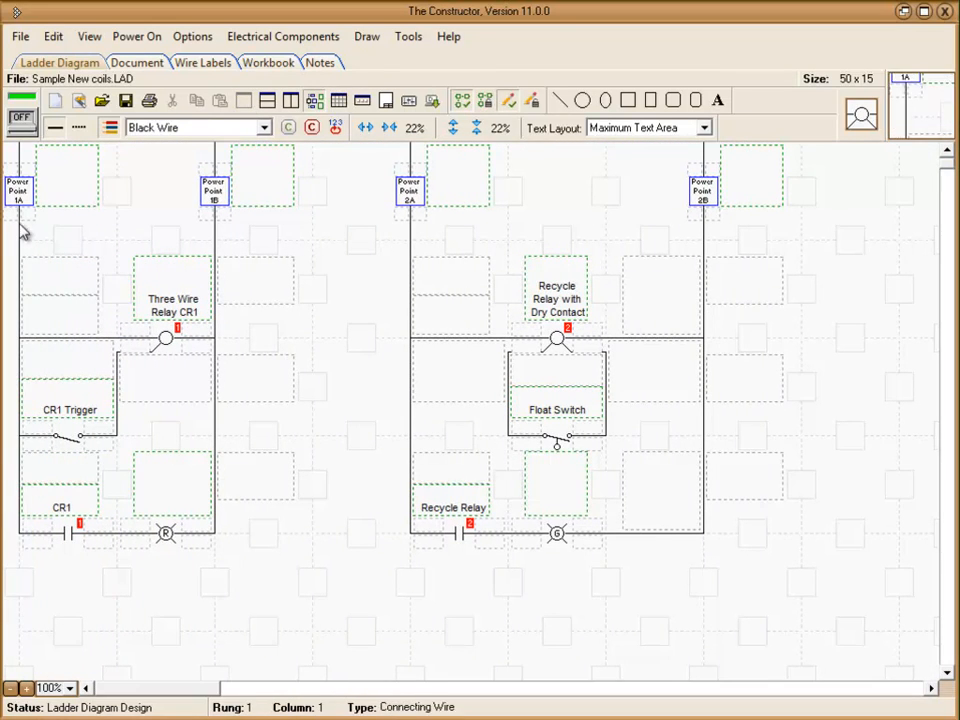
Energize the relay coil sample circuit, and close and reopen the CR1 Trigger switch twice
{"action": "left_click", "coordinate": [21, 119]}
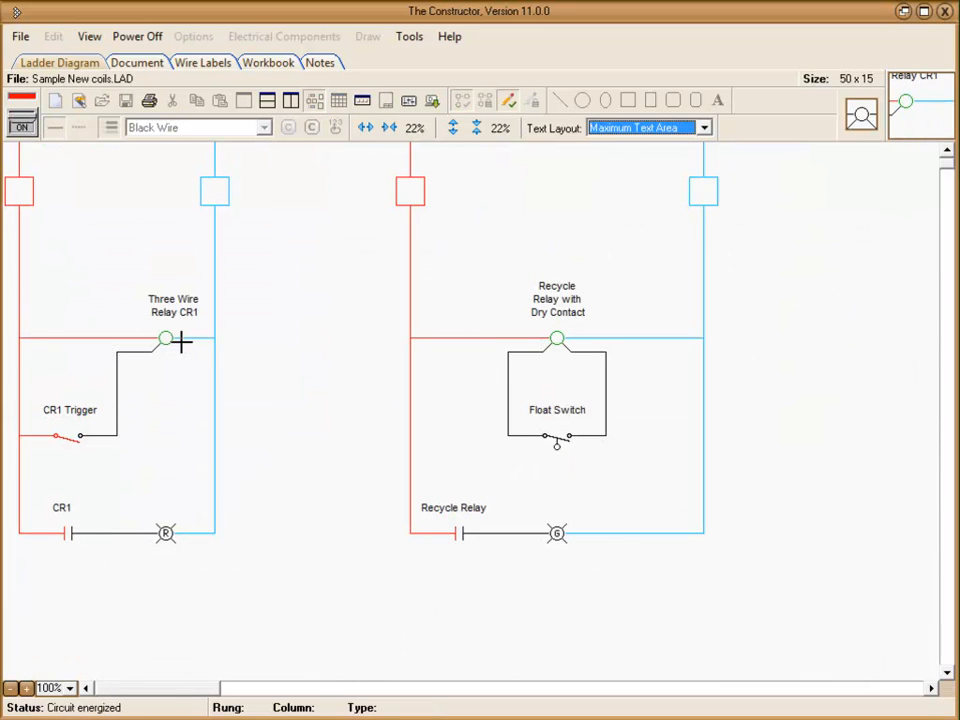
{"action": "left_click", "coordinate": [65, 437]}
{"action": "left_click", "coordinate": [65, 437]}
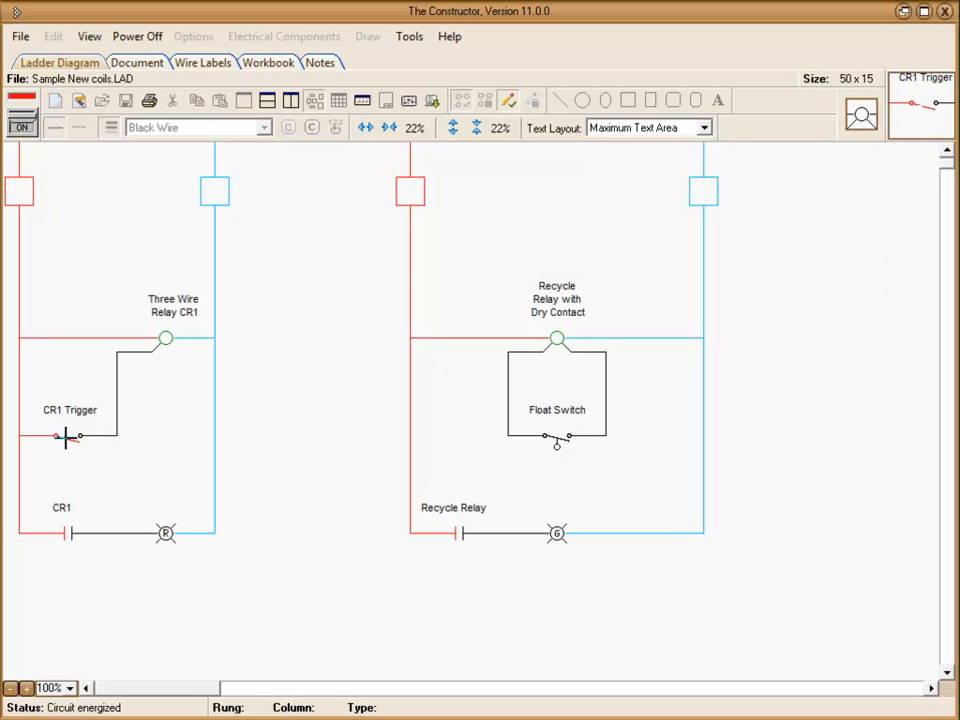
{"action": "left_click", "coordinate": [65, 437]}
{"action": "left_click", "coordinate": [65, 437]}
Close the Float Switch to cycle the recycle relay, reopen it, and switch the power off
{"action": "left_click", "coordinate": [556, 438]}
{"action": "left_click", "coordinate": [556, 438]}
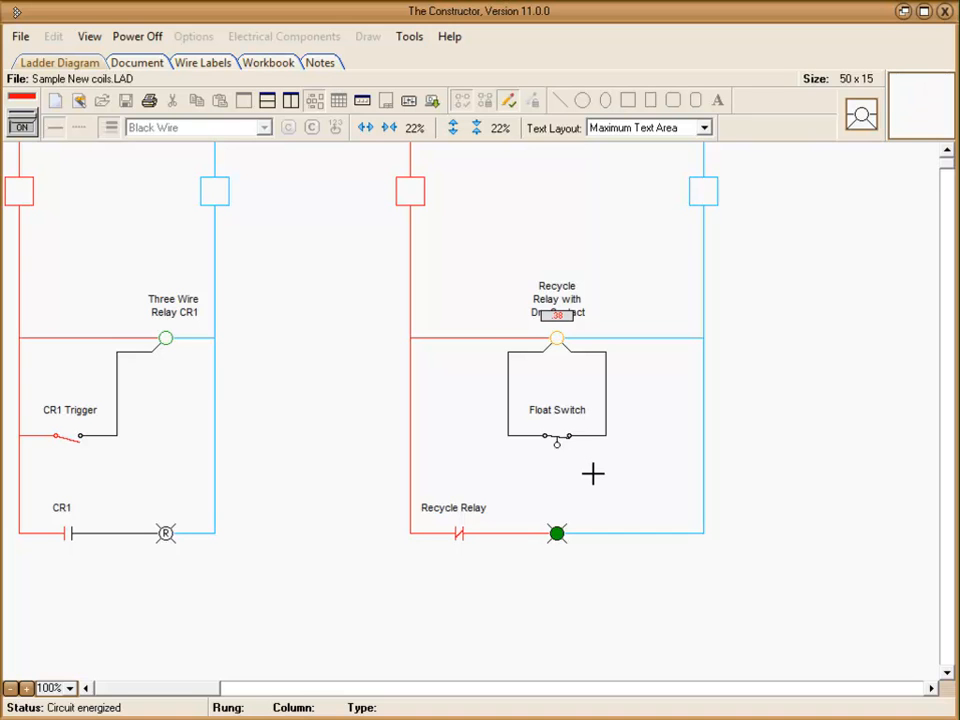
{"action": "left_click", "coordinate": [556, 438]}
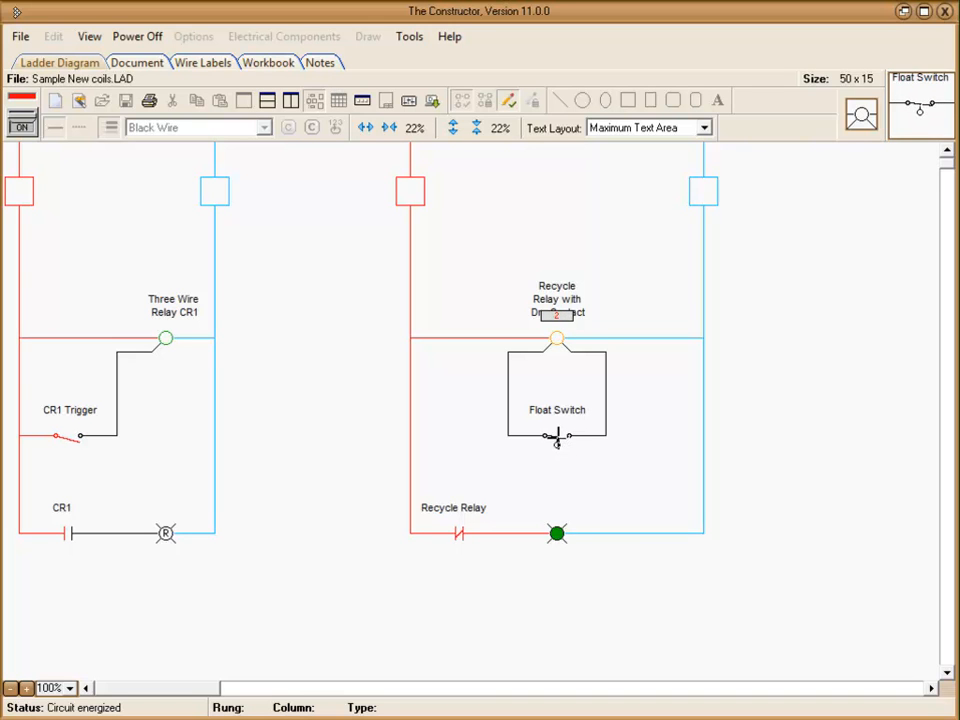
{"action": "left_click", "coordinate": [22, 122]}
Examine the options available for the Recycle Relay with Dry Contact coil, leaving them unchanged
{"action": "right_click", "coordinate": [554, 338]}
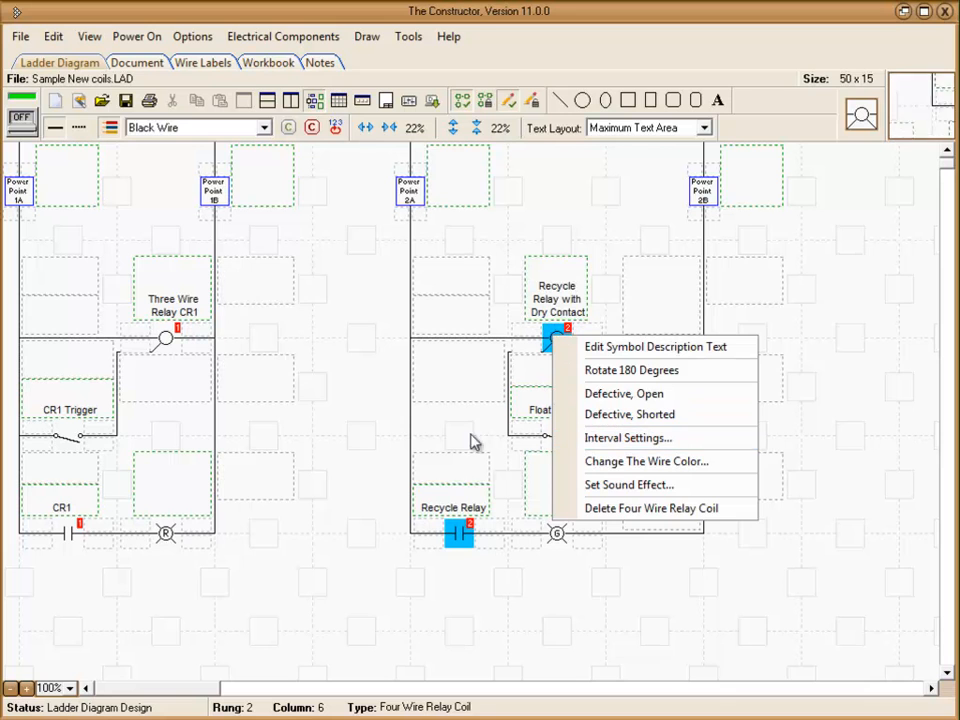
{"action": "left_click", "coordinate": [371, 391]}
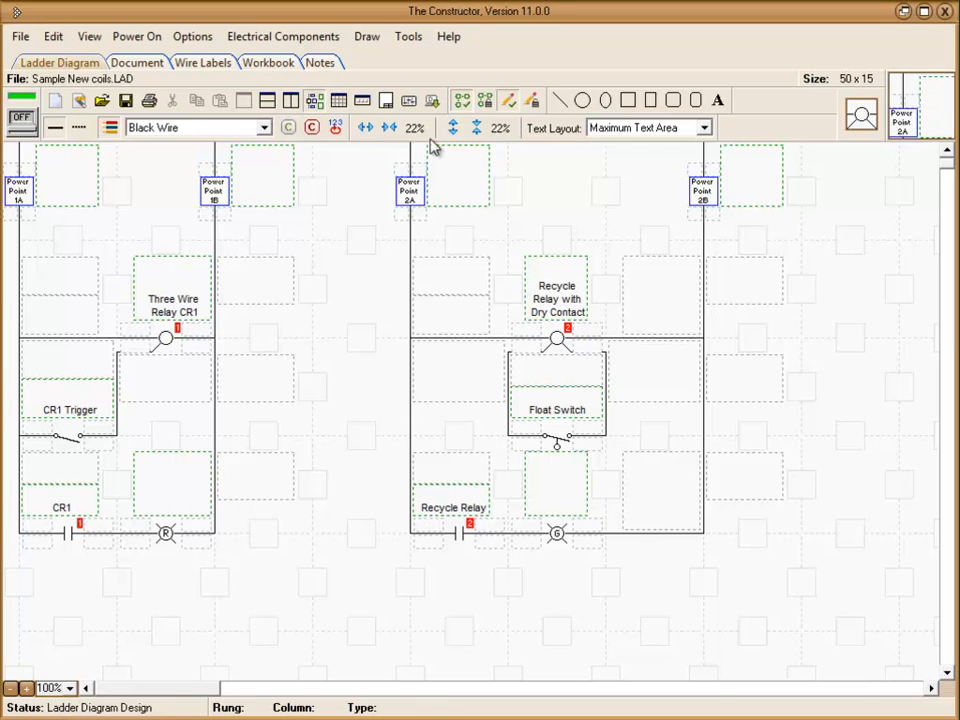
Look up the CMH Software Web Site links in the program's help options
{"action": "left_click", "coordinate": [447, 40]}
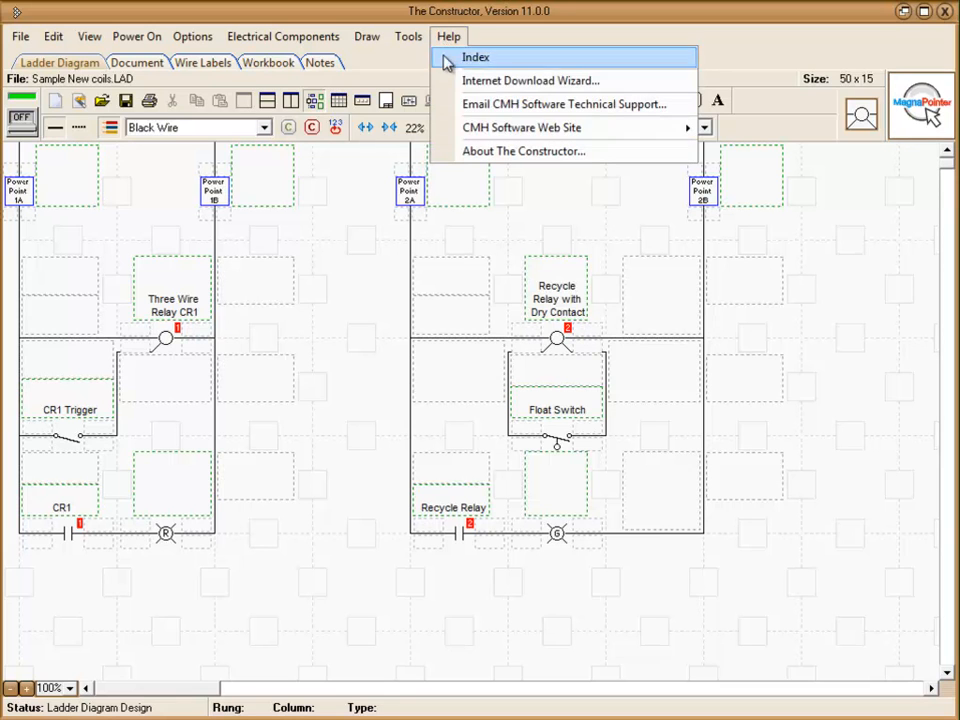
{"action": "mouse_move", "coordinate": [477, 128]}
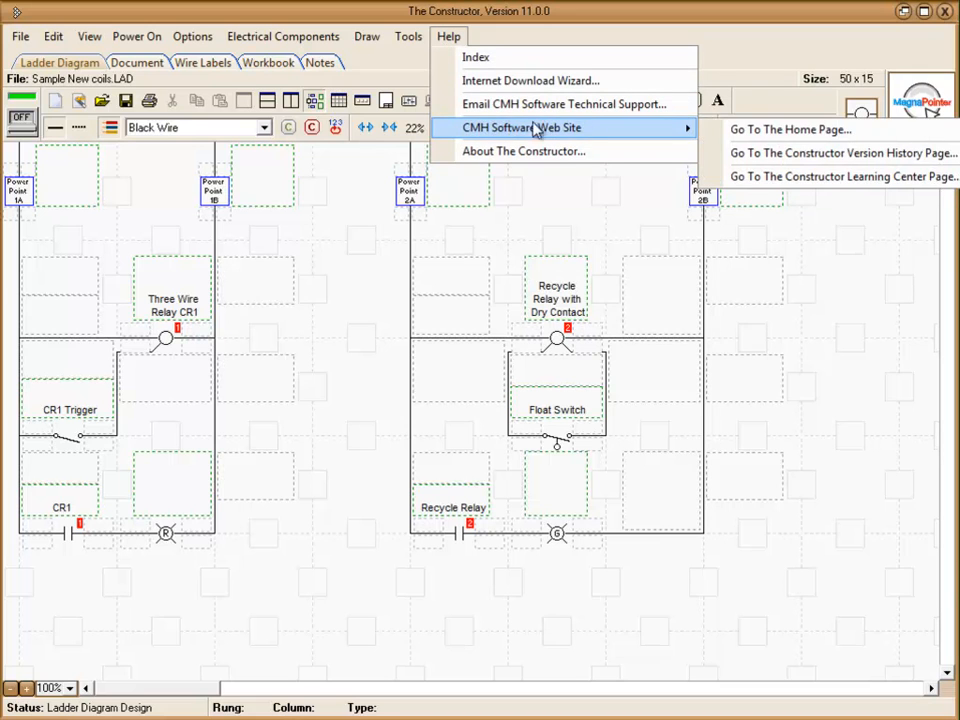